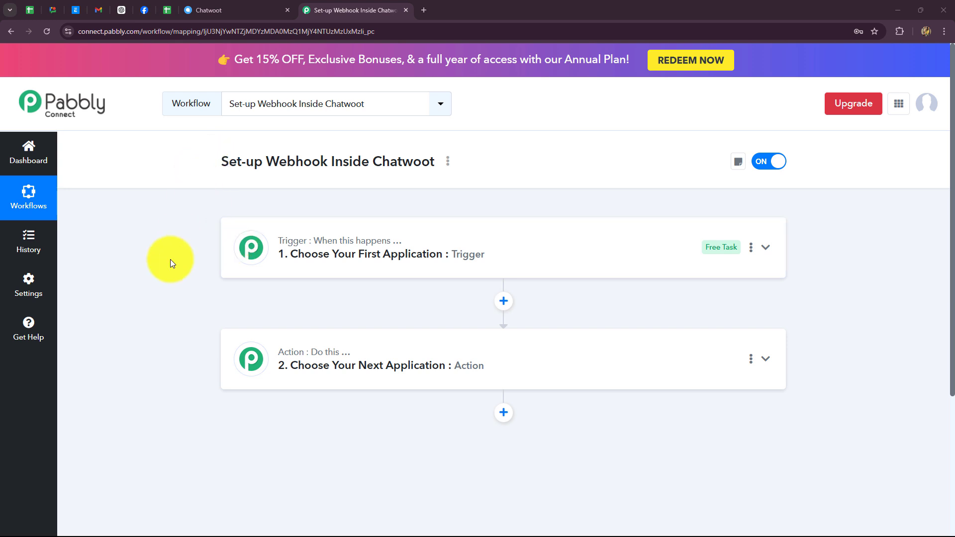
Highlight the workflow title, then bring up the Chatwoot conversations dashboard
drag(223, 161, 454, 160)
click(213, 10)
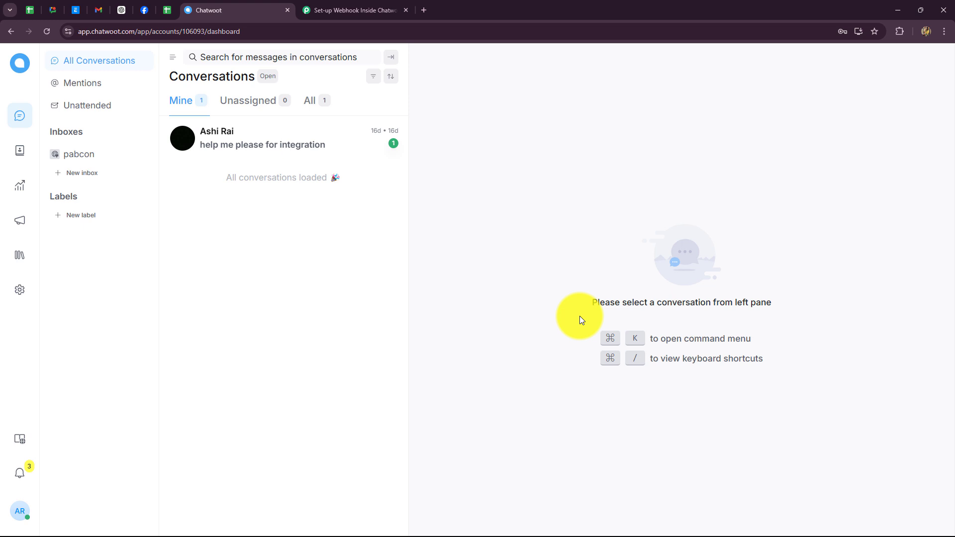
Flip between the Chatwoot dashboard and Pabbly tabs, ending on the 'Set-up Webhook Inside Chatwoot' workflow
click(351, 10)
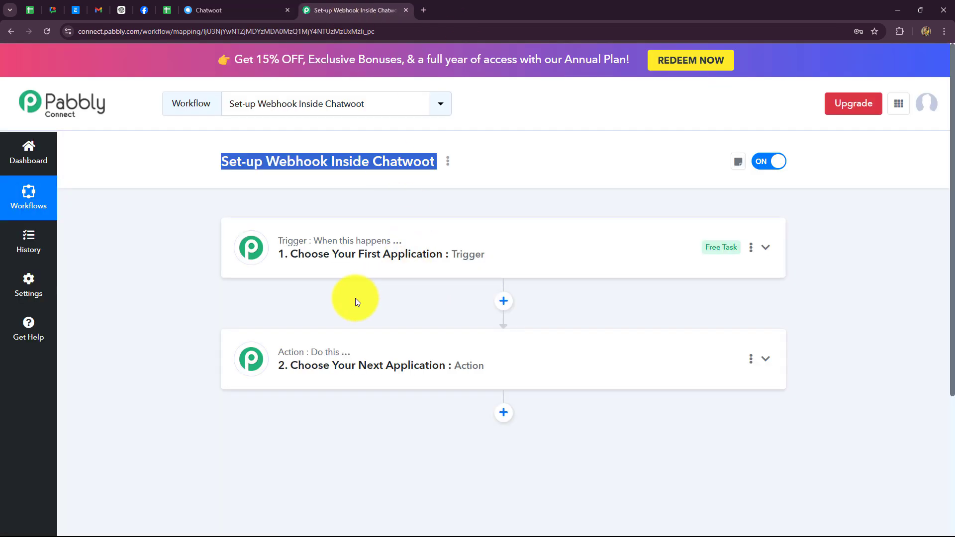
click(170, 277)
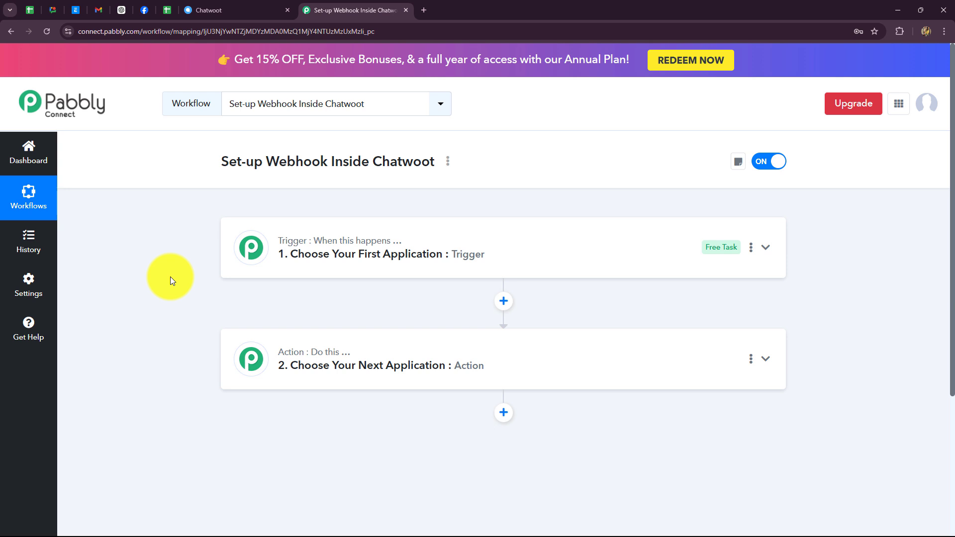
click(209, 10)
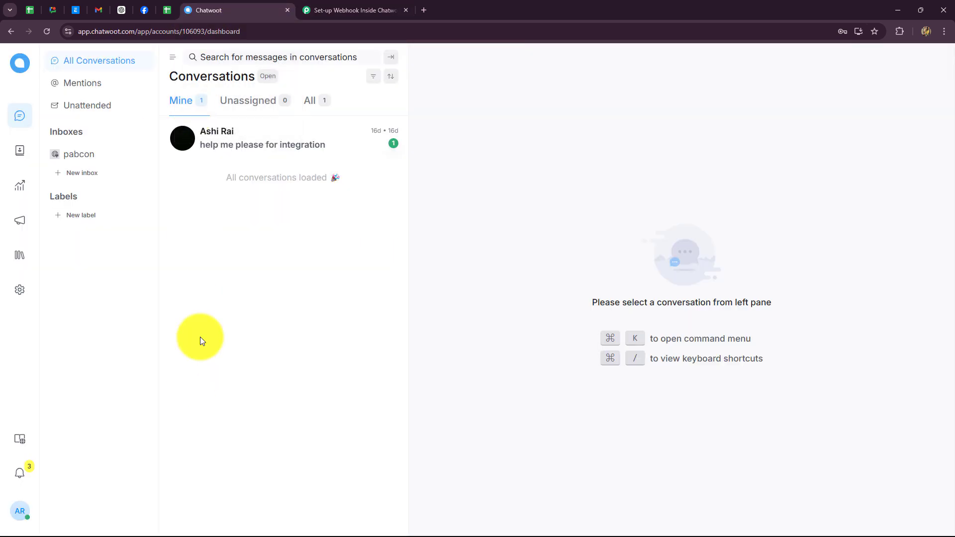
click(391, 10)
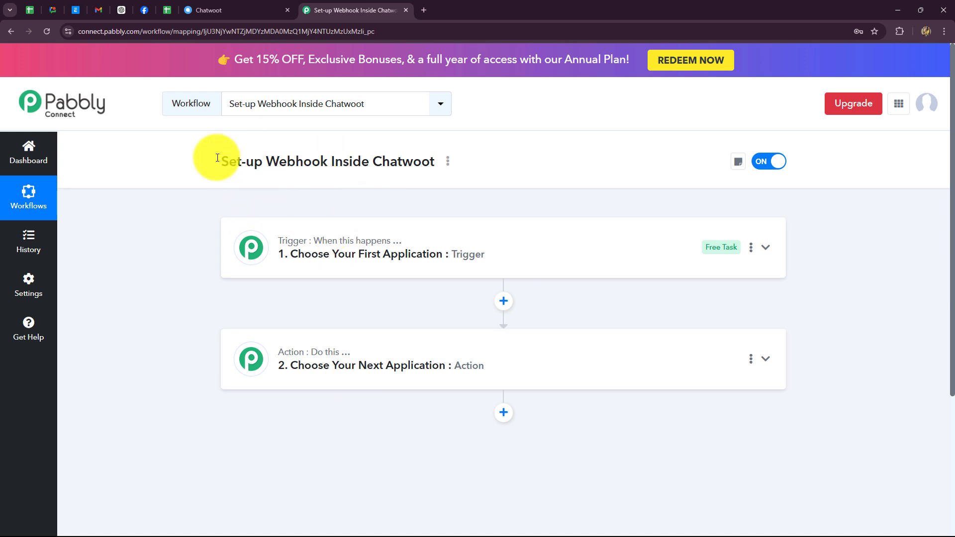
click(207, 7)
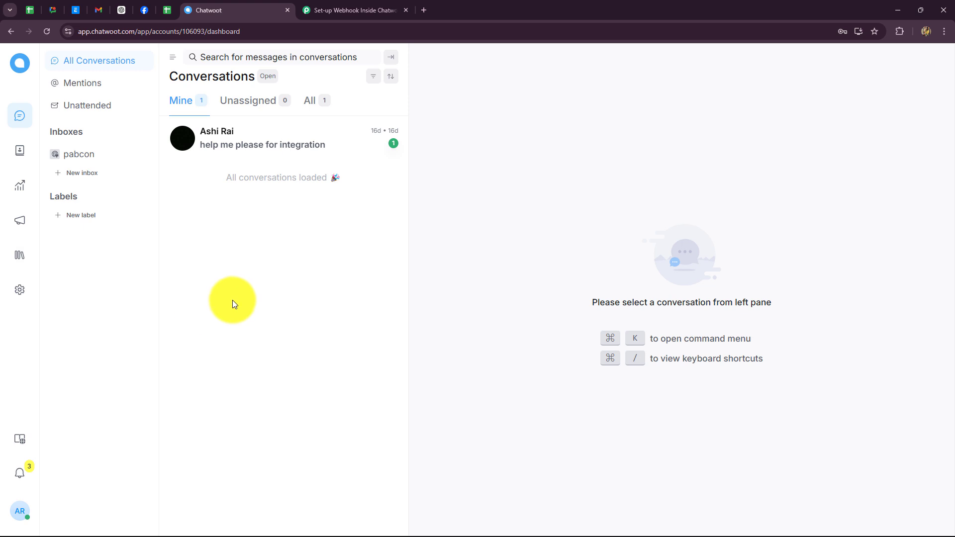
click(343, 10)
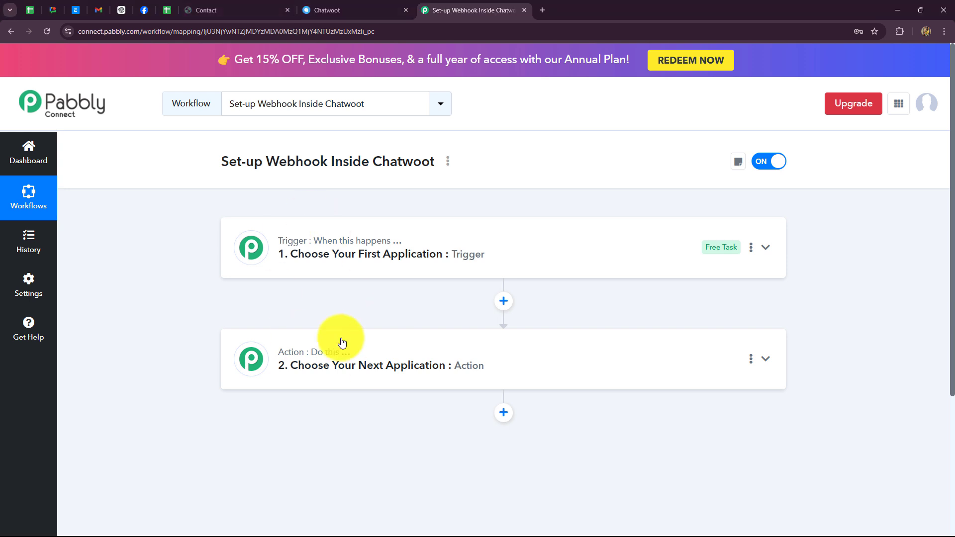
click(330, 11)
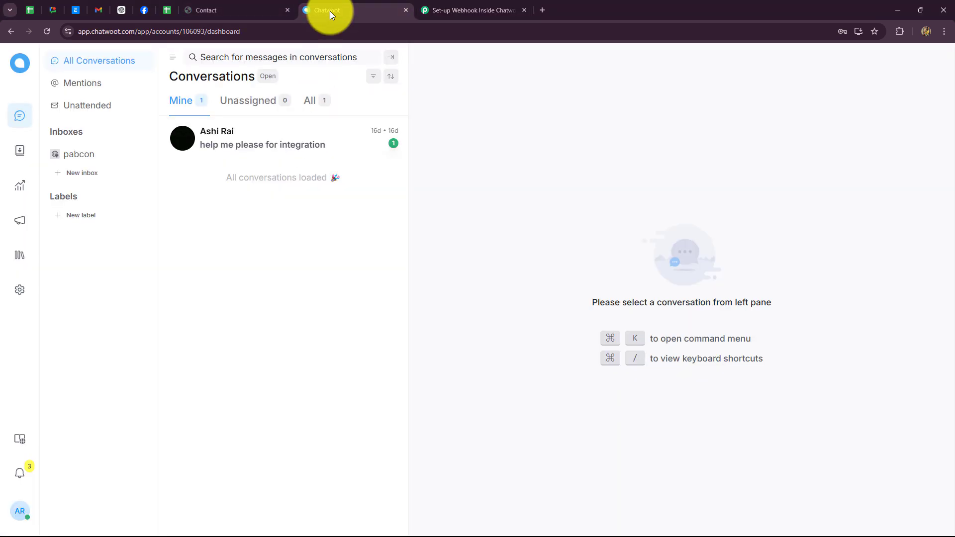
click(240, 10)
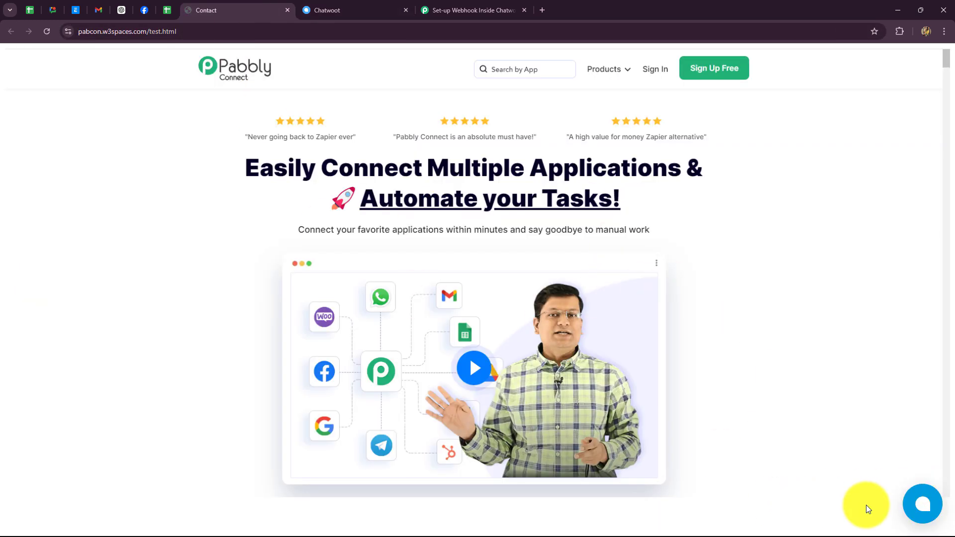
click(342, 9)
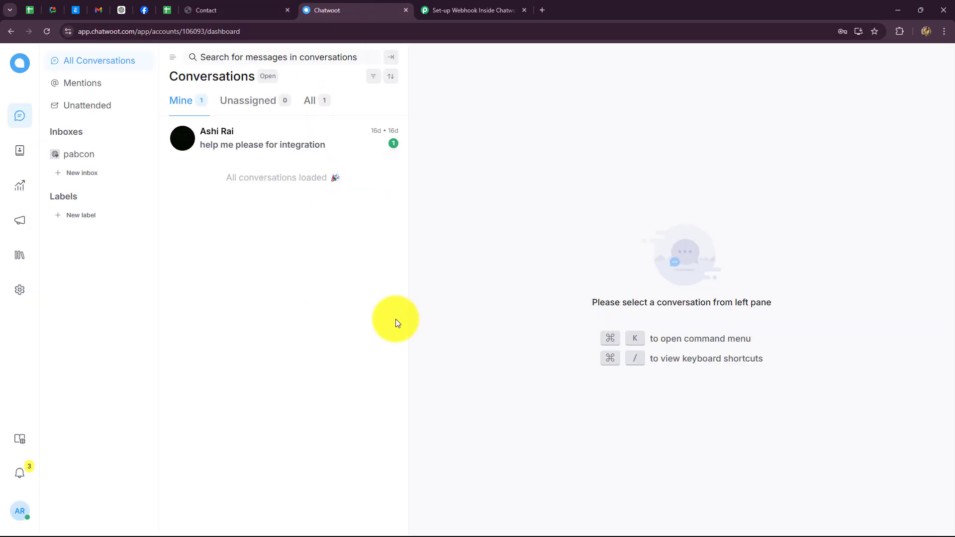
click(214, 10)
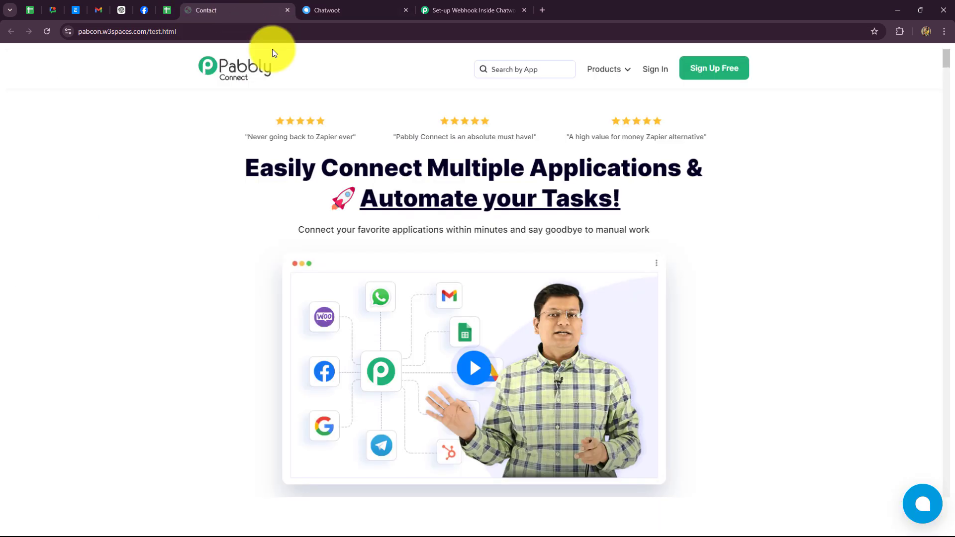
click(917, 507)
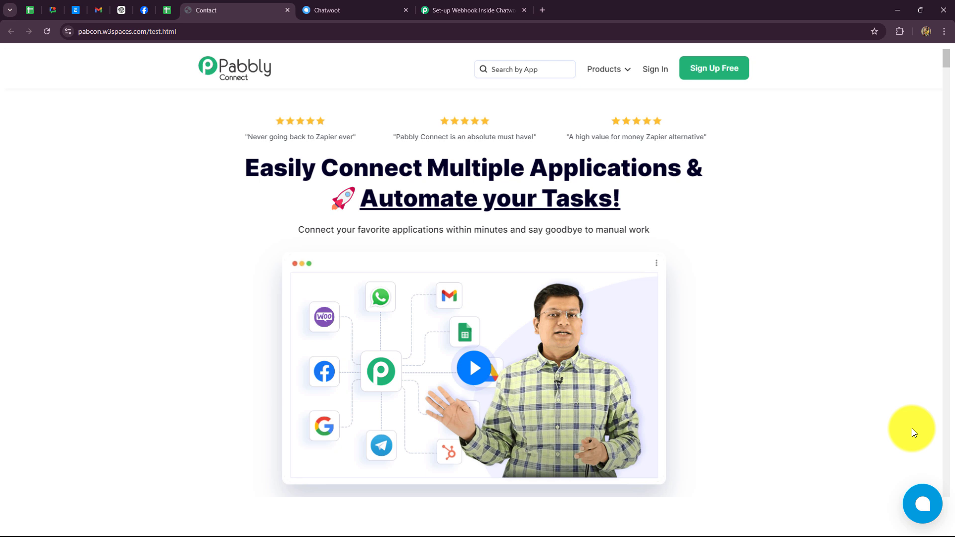
click(924, 513)
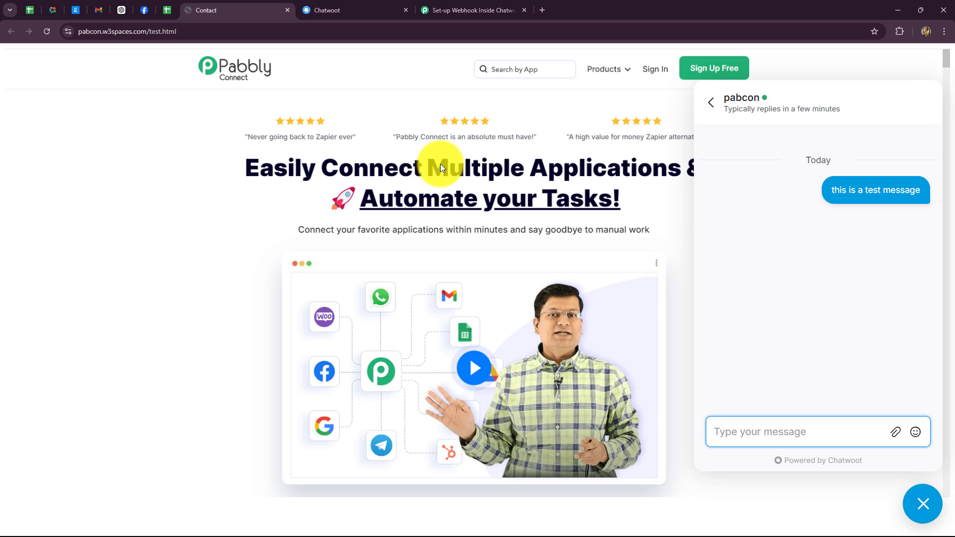
click(452, 10)
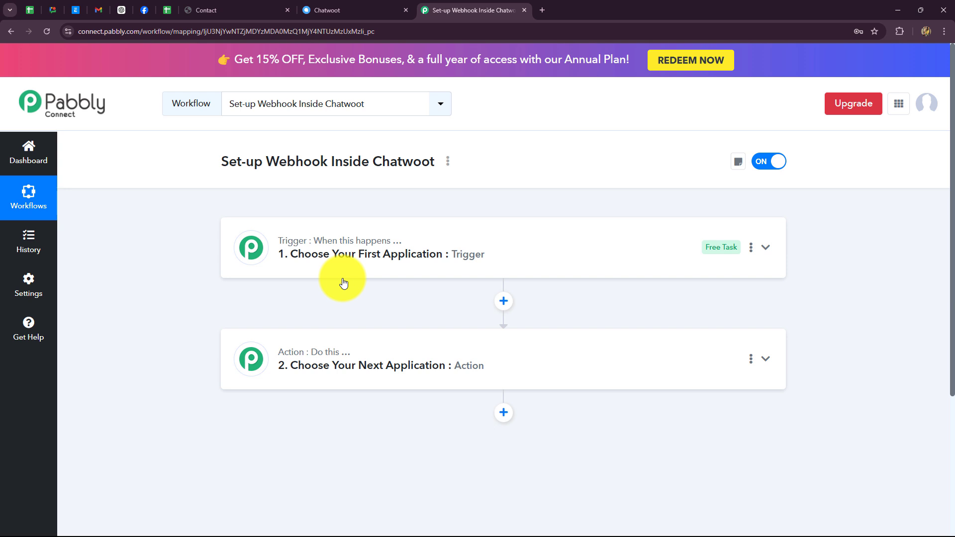
Choose Chatwoot as the trigger app by searching 'Chat'
click(311, 240)
scroll(251, 211, down, 3)
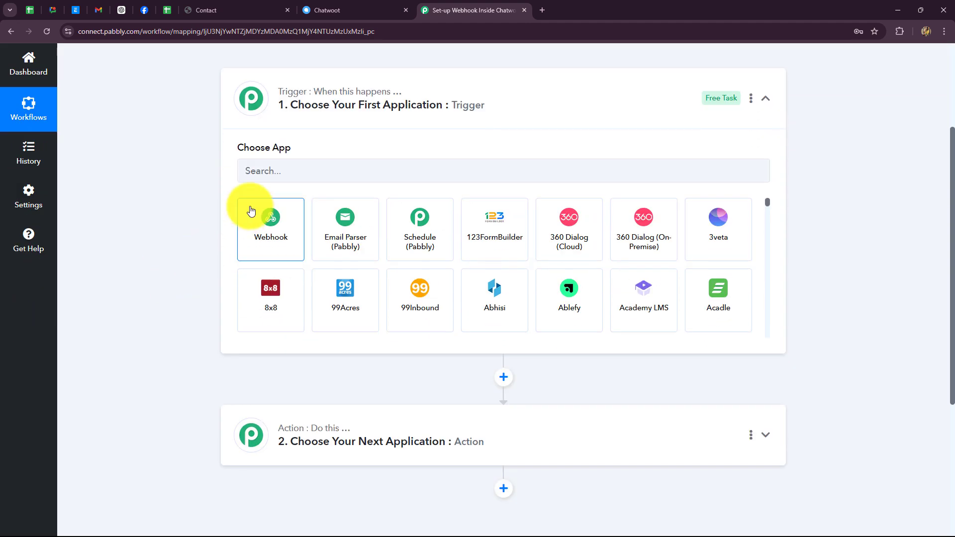
click(268, 173)
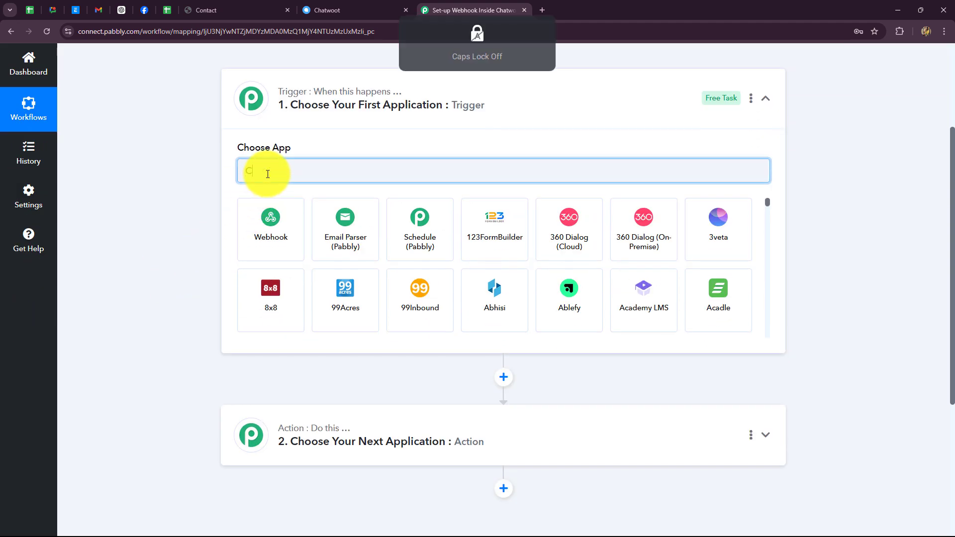
text(Chat)
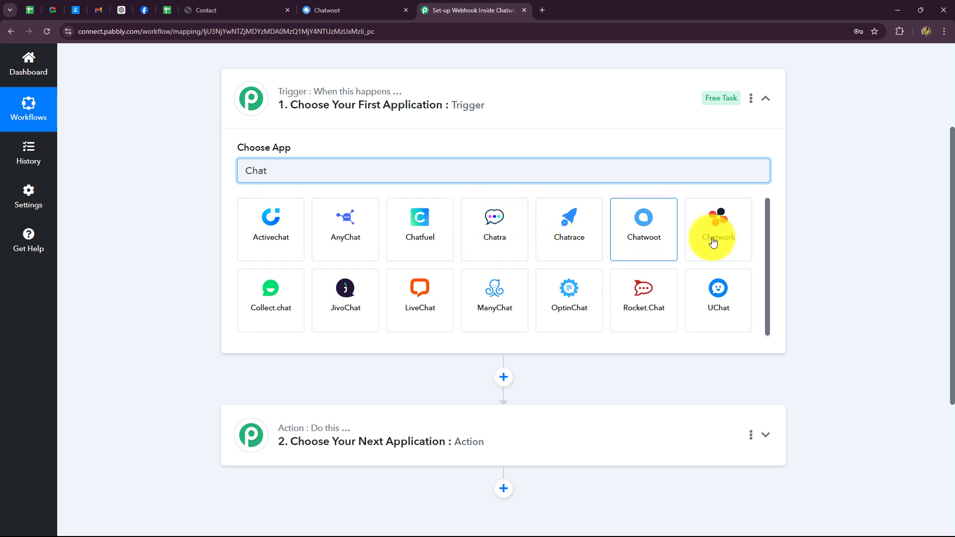
click(650, 235)
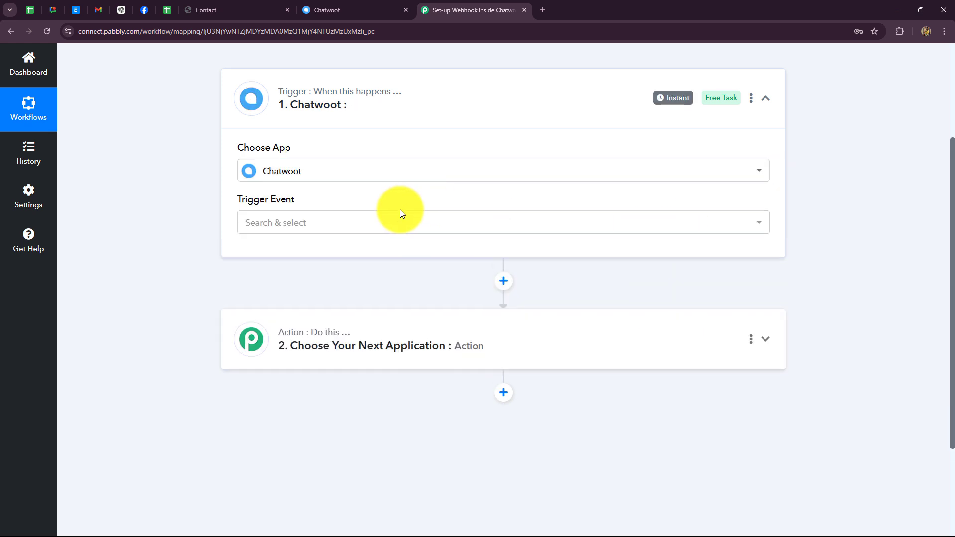
Pick Conversation Created from the Chatwoot trigger event list
click(349, 227)
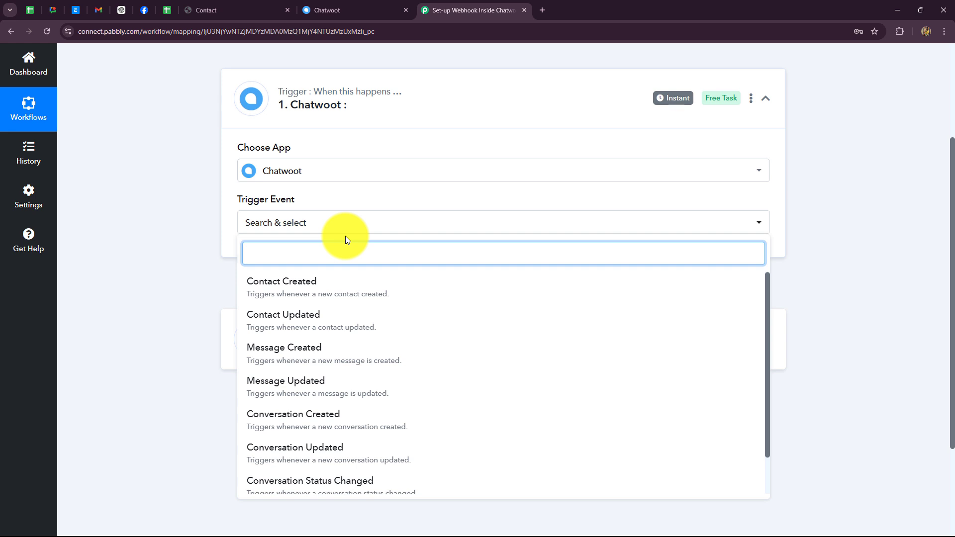
scroll(338, 348, down, 1)
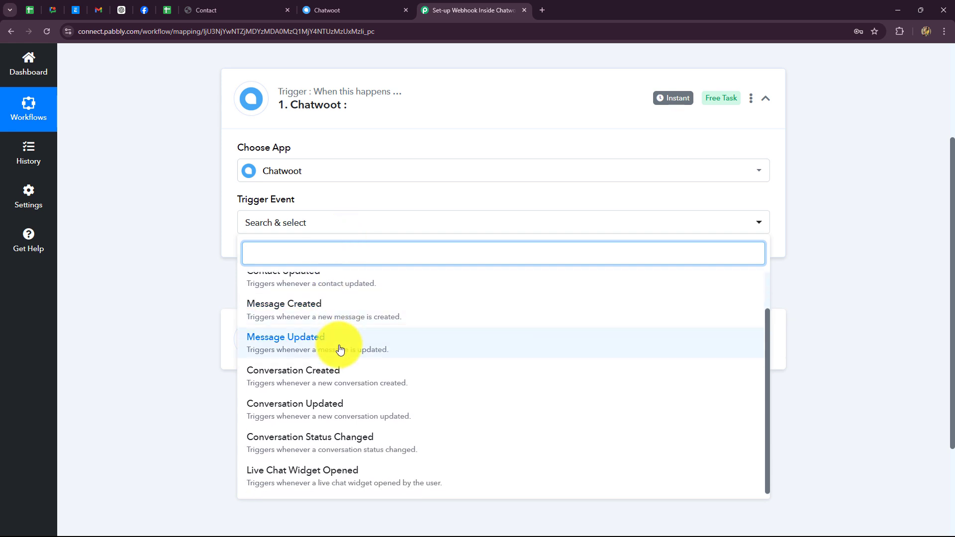
scroll(340, 368, up, 1)
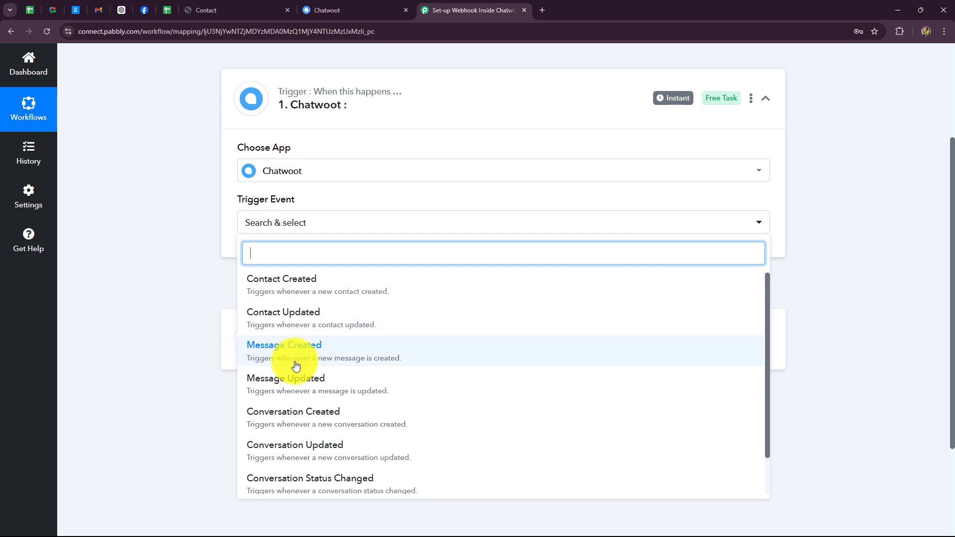
scroll(279, 355, down, 2)
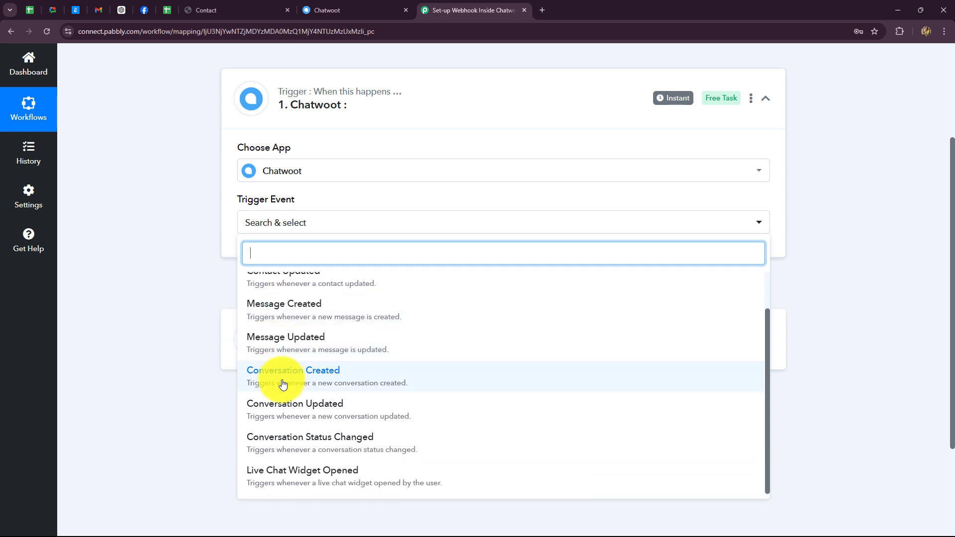
scroll(298, 482, up, 2)
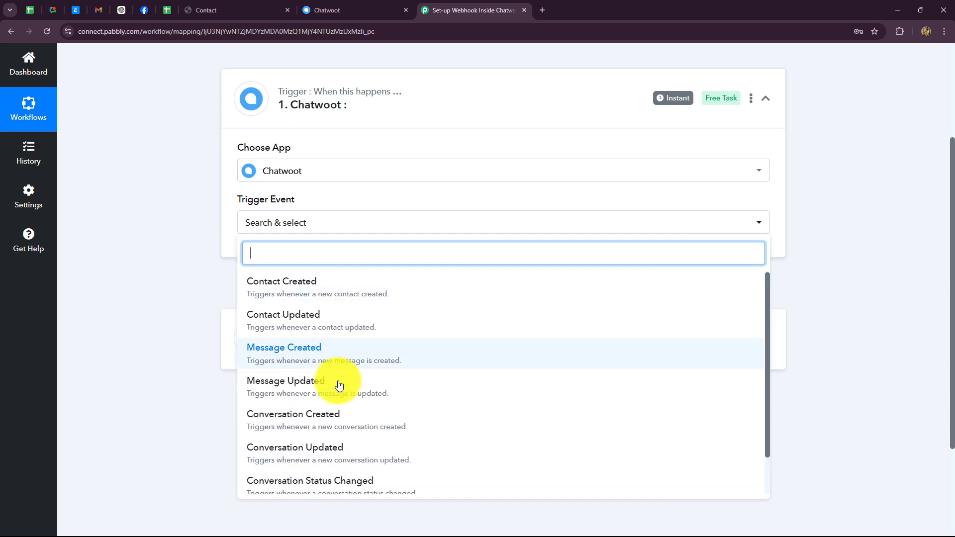
scroll(338, 395, down, 2)
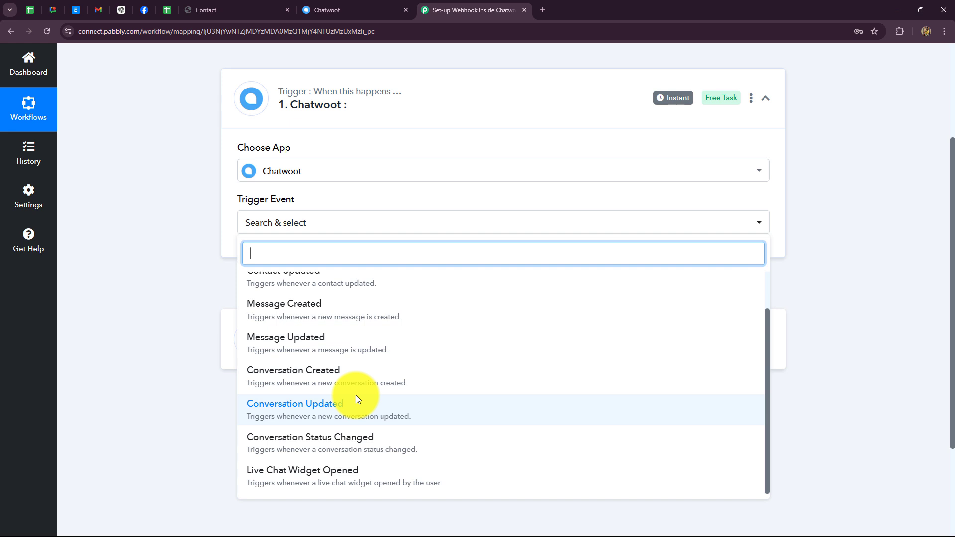
scroll(358, 398, up, 2)
scroll(308, 348, down, 2)
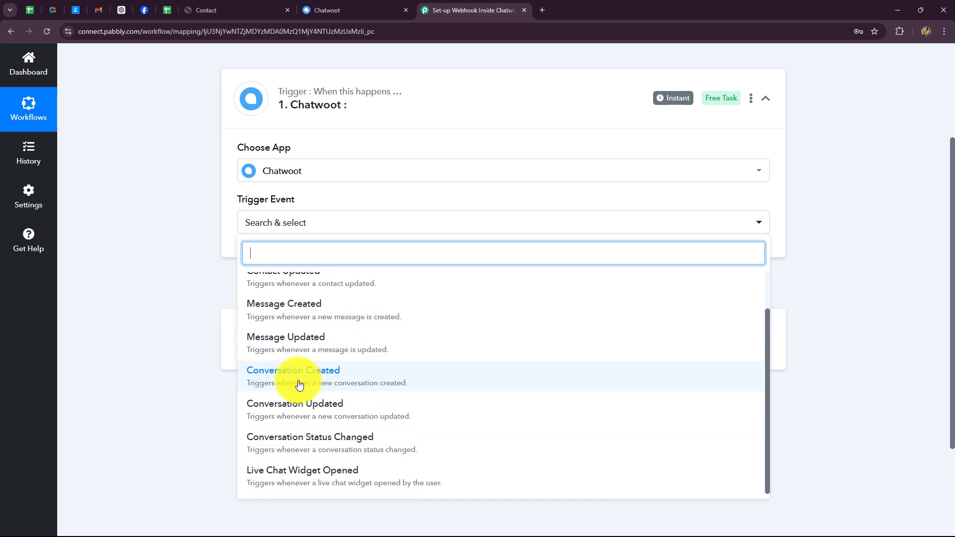
click(299, 384)
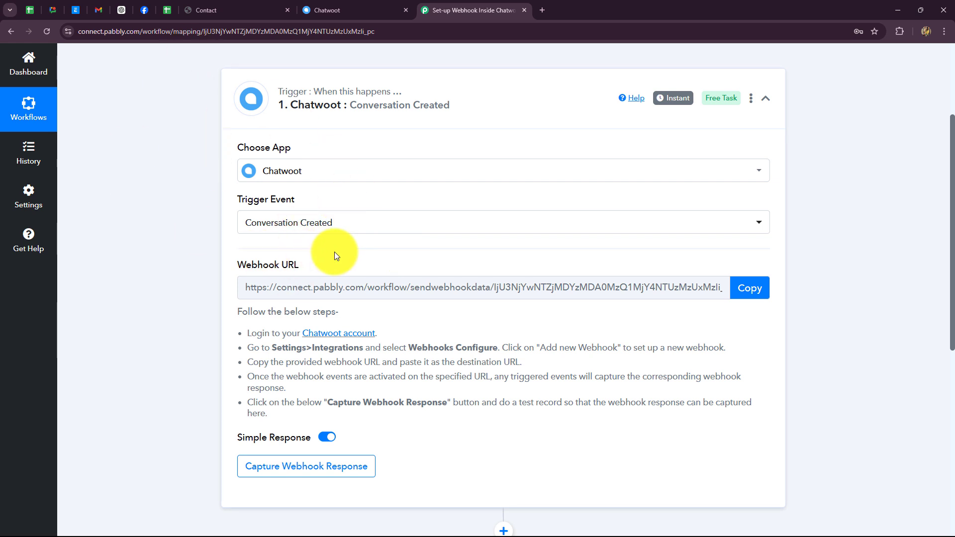
Put the Conversation Created trigger into Capture Webhook Response waiting mode
scroll(334, 252, down, 2)
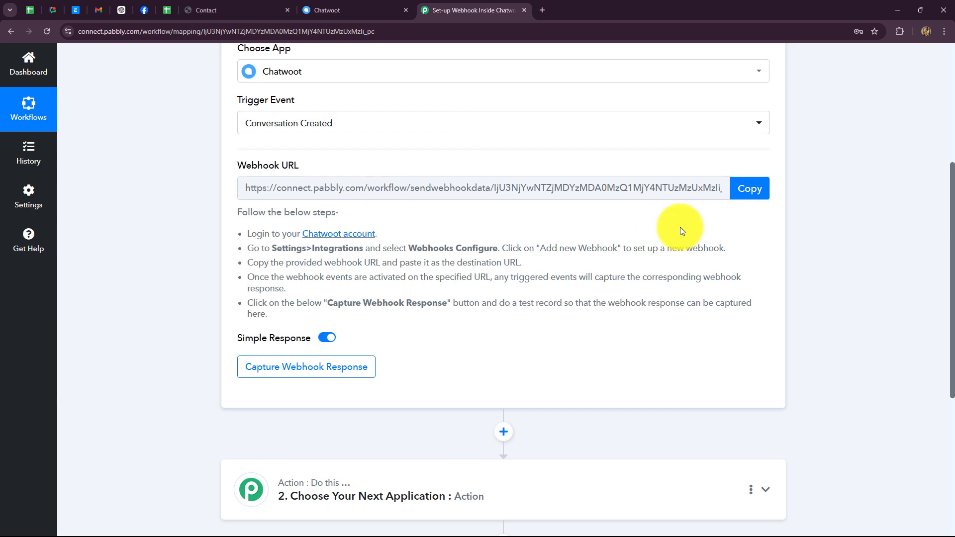
click(333, 12)
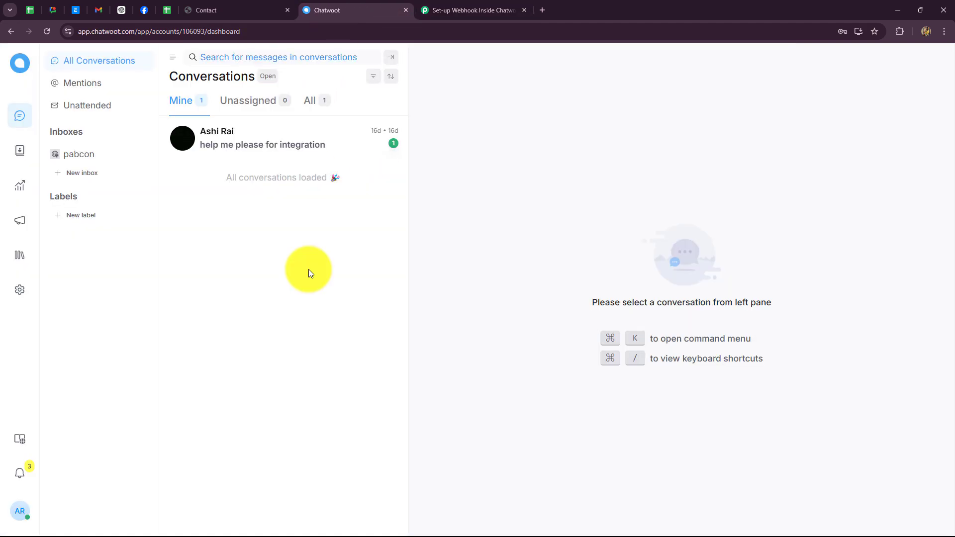
click(455, 11)
click(318, 367)
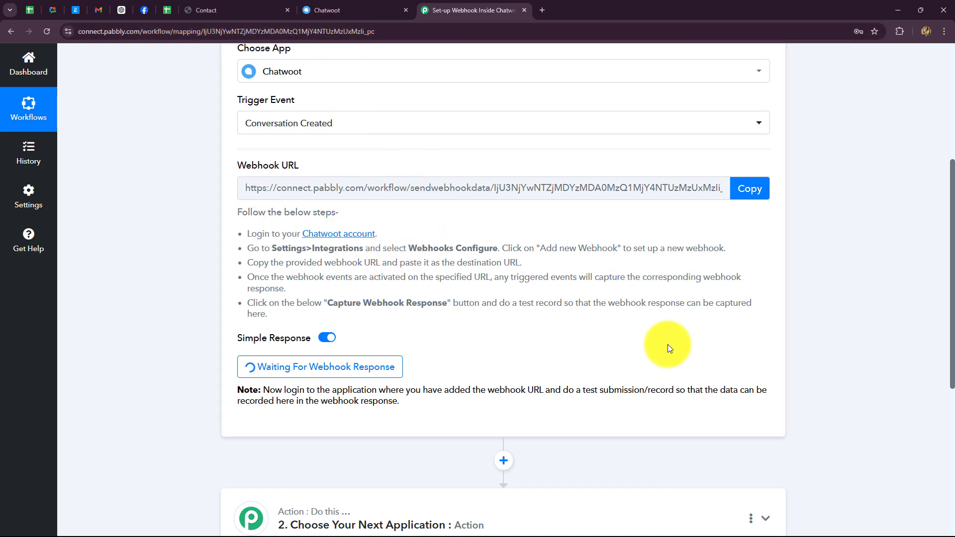
Under Chatwoot Settings > Integrations > Webhooks, create a webhook with the pasted Pabbly URL for Conversation Created
click(356, 10)
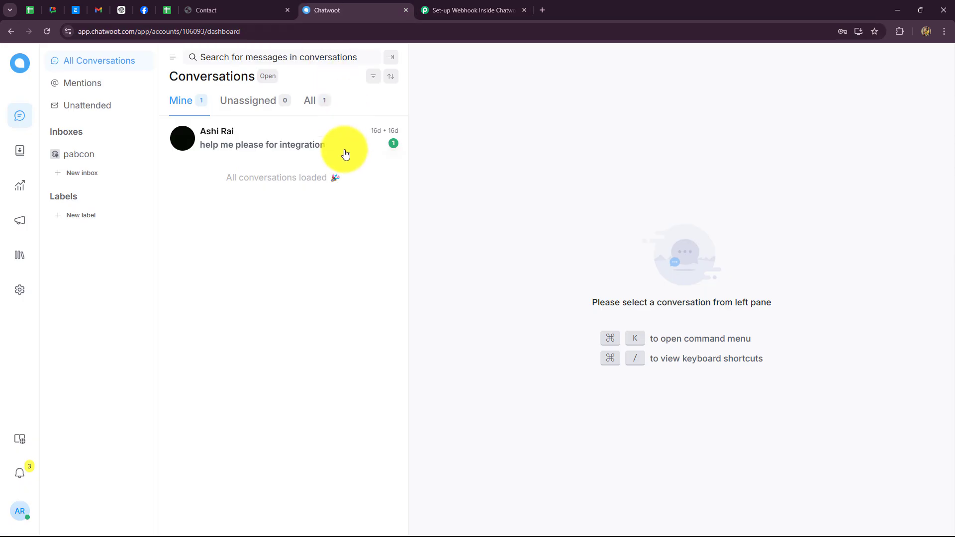
click(19, 290)
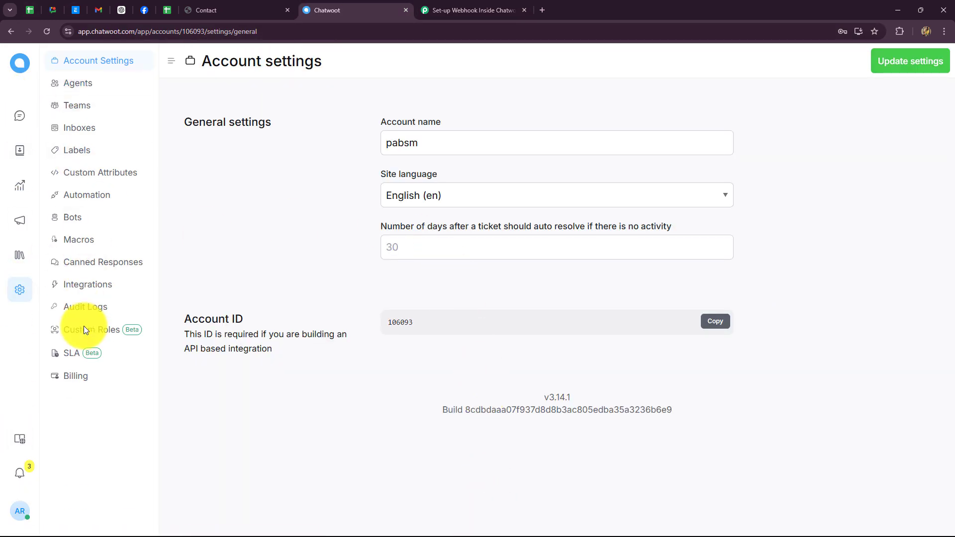
click(82, 291)
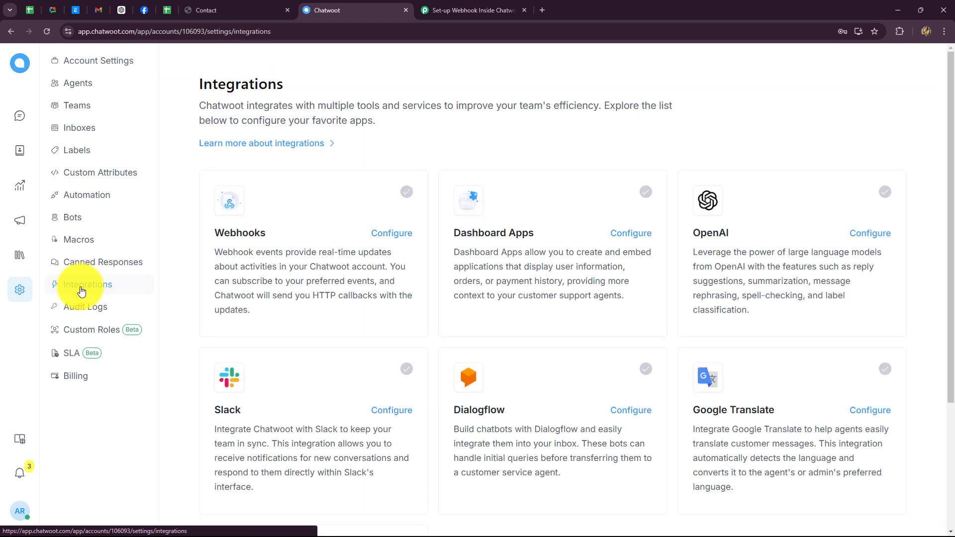
click(373, 232)
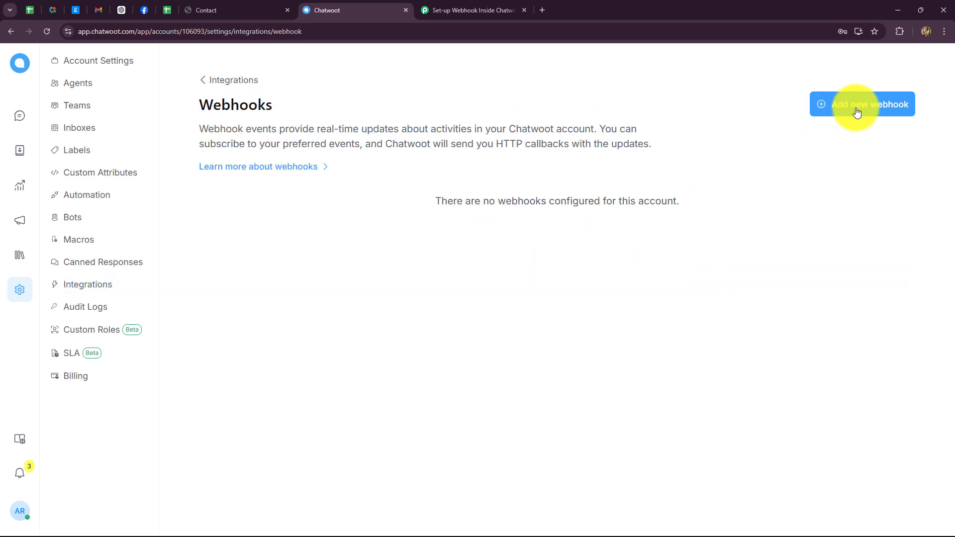
click(874, 114)
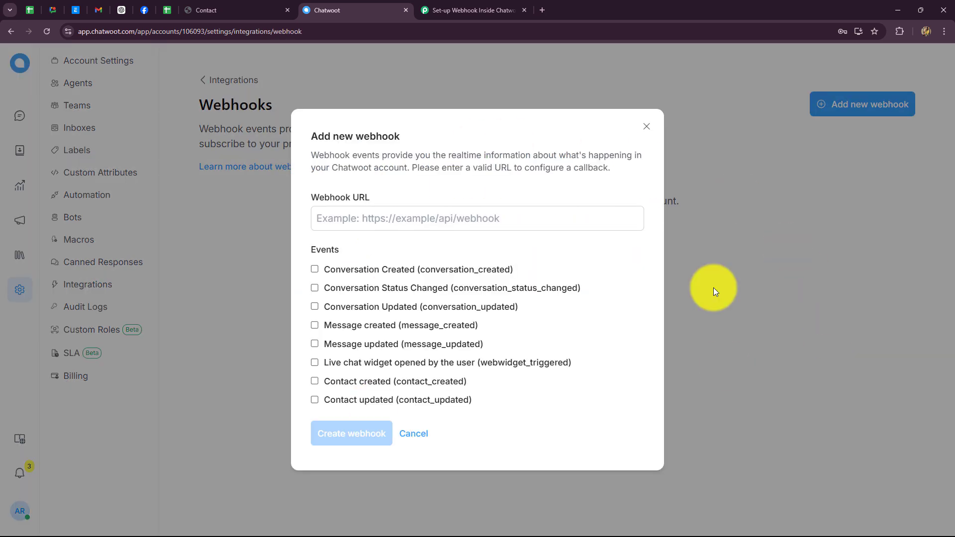
click(373, 217)
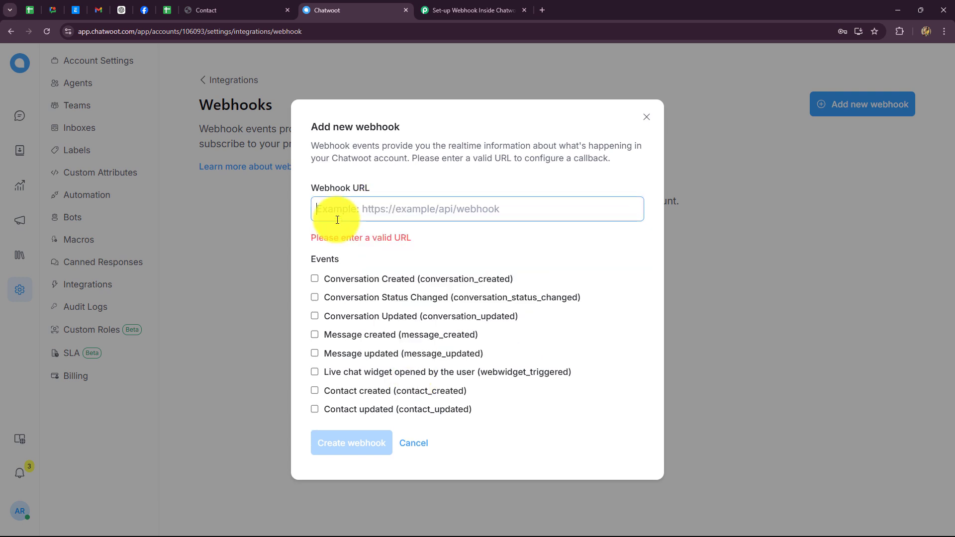
key(ctrl+v)
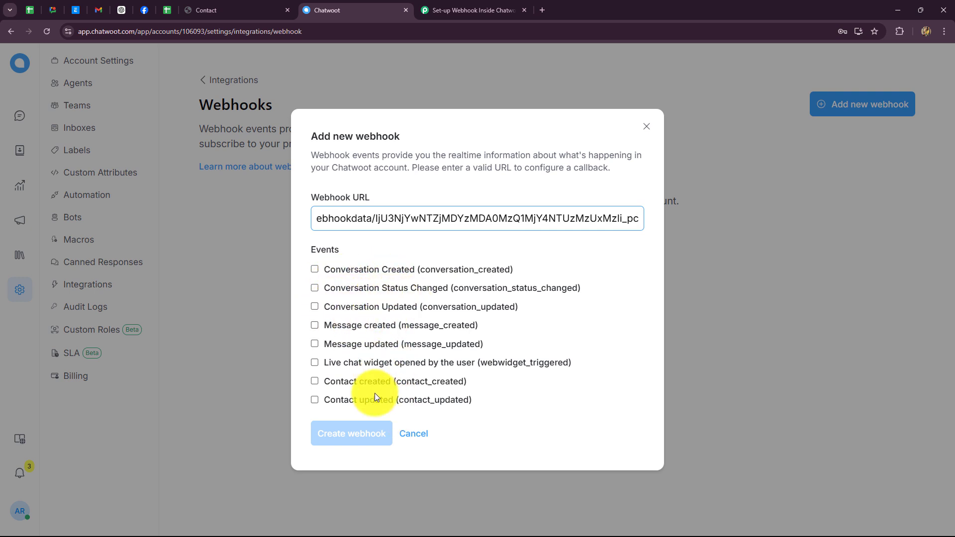
click(315, 269)
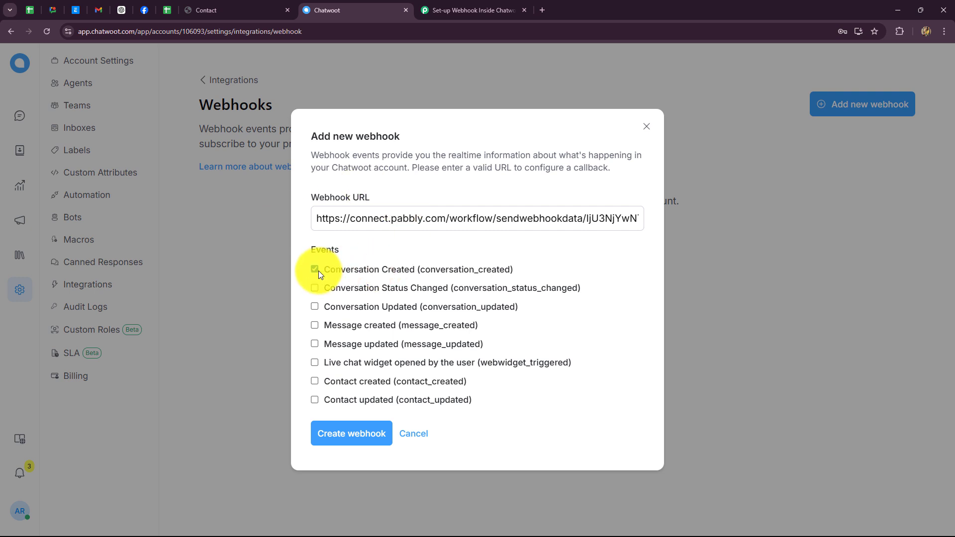
click(364, 440)
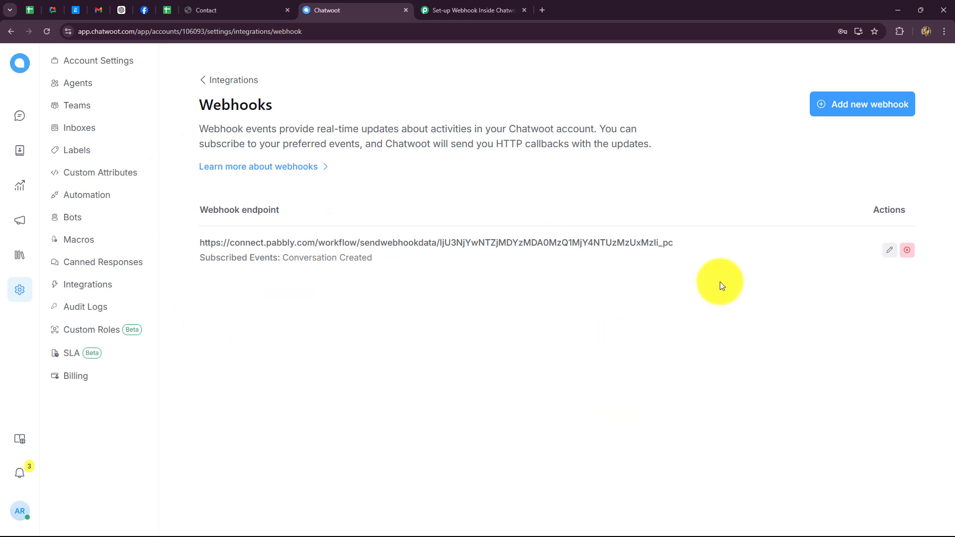
Check the waiting Pabbly trigger, then switch to the incognito window showing the Contact test website
click(440, 16)
scroll(818, 318, down, 4)
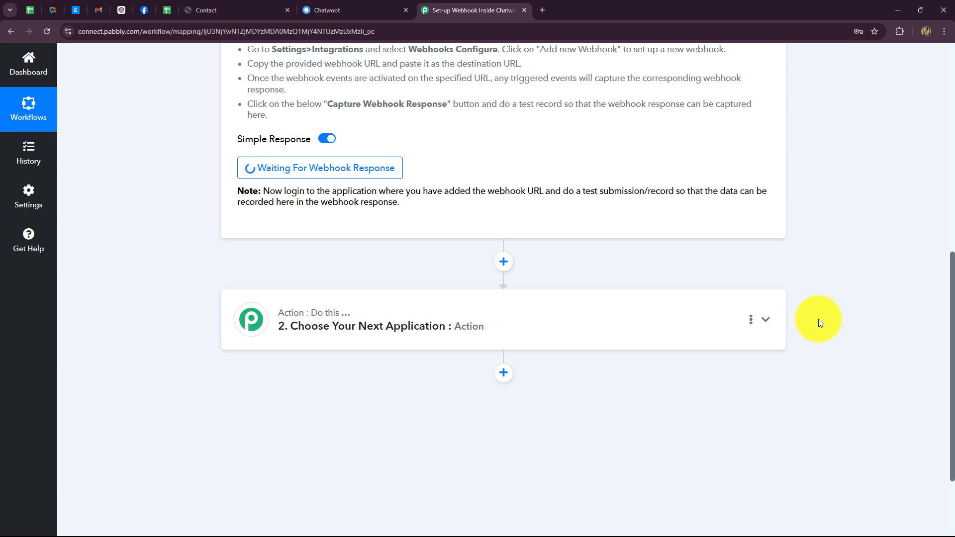
scroll(818, 320, up, 3)
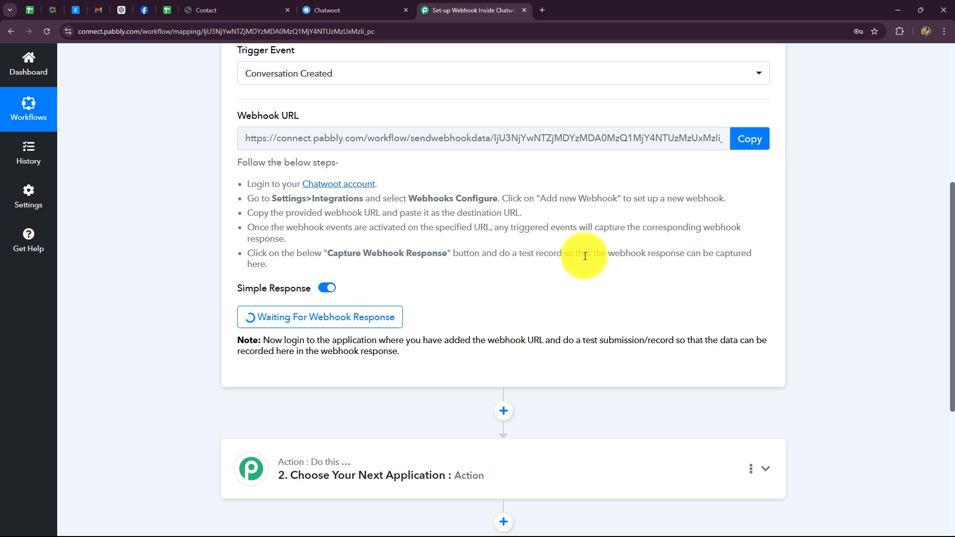
scroll(348, 224, down, 3)
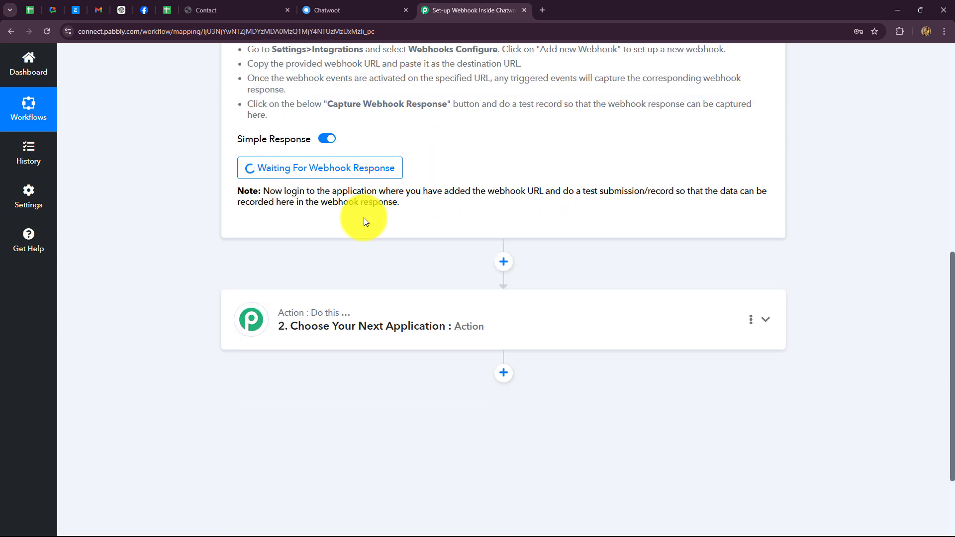
key(alt+Tab)
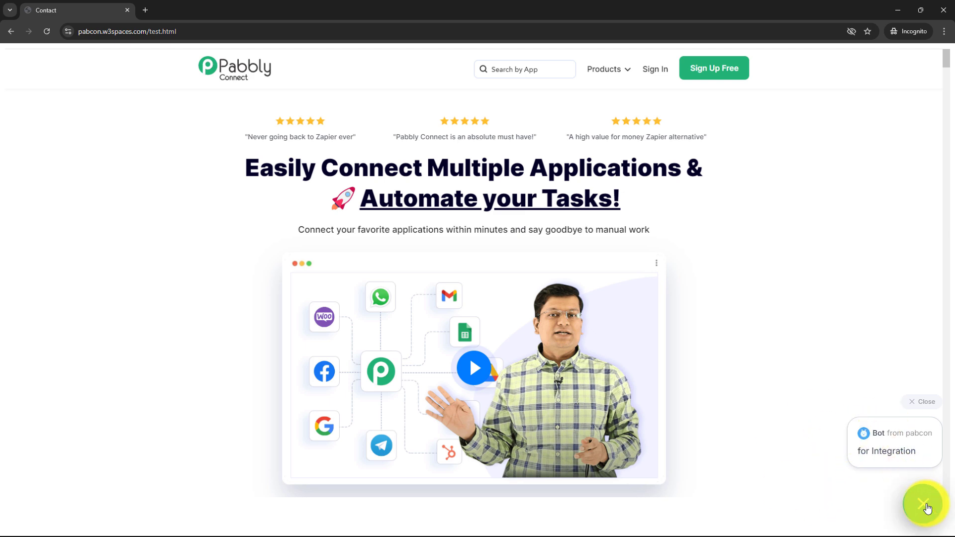
Fill the chat widget's pre-chat form with the visitor's e-mail, full name and phone number
click(895, 455)
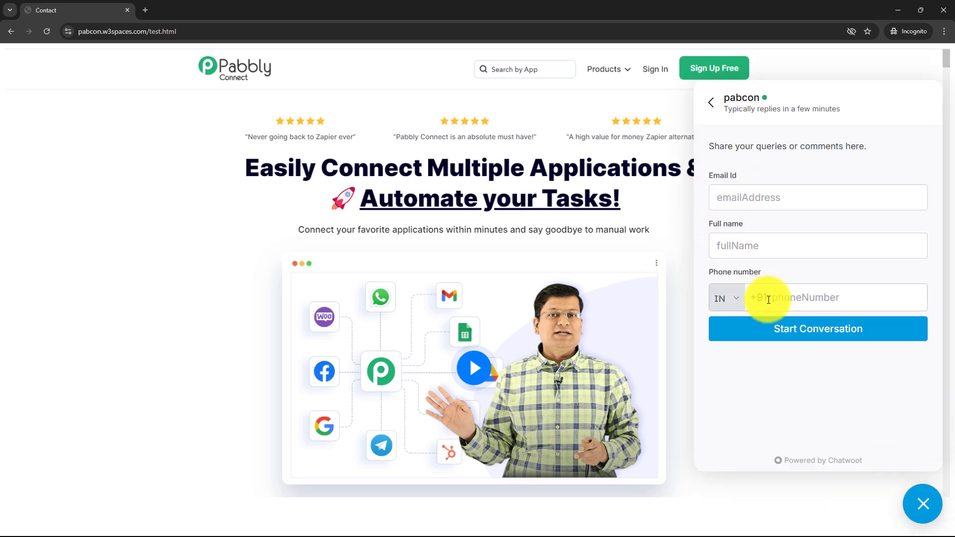
click(735, 198)
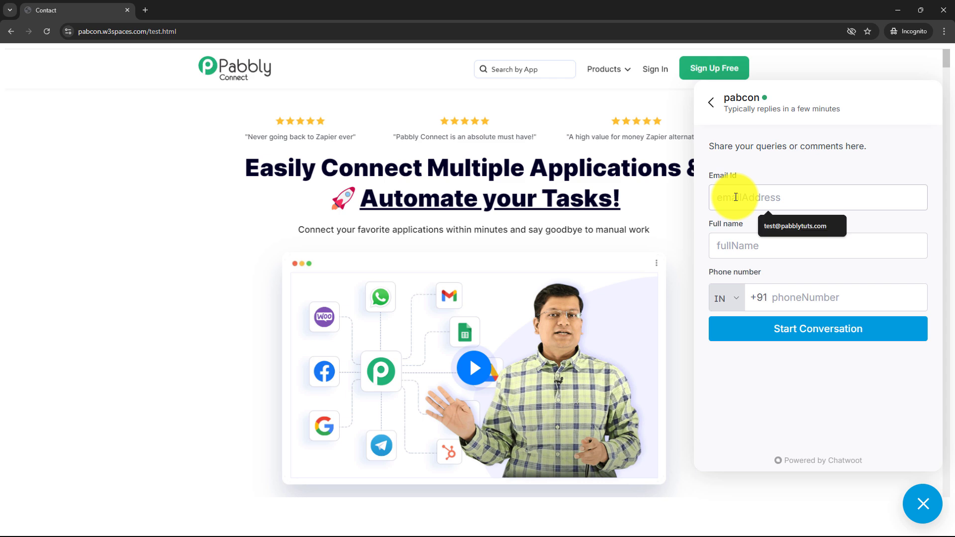
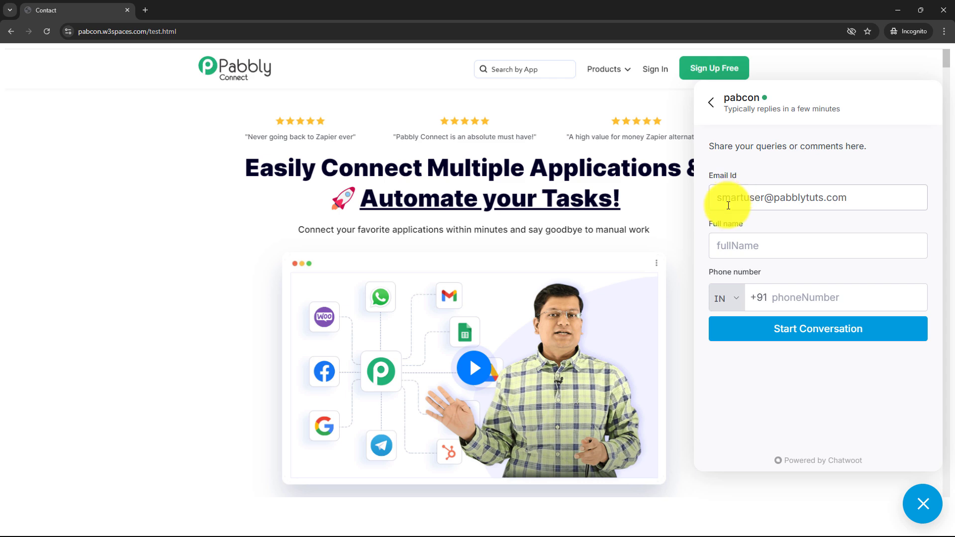
click(734, 244)
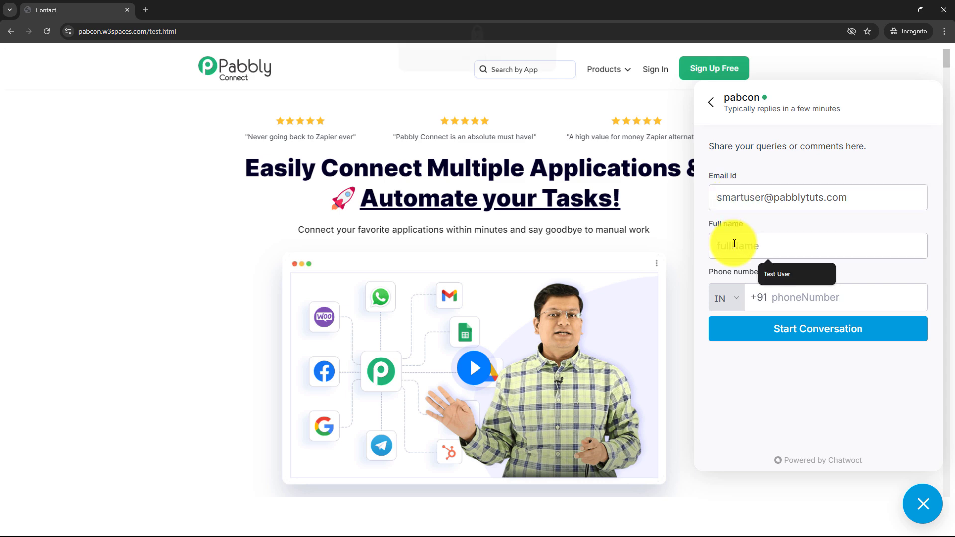
text(Smart User)
click(785, 294)
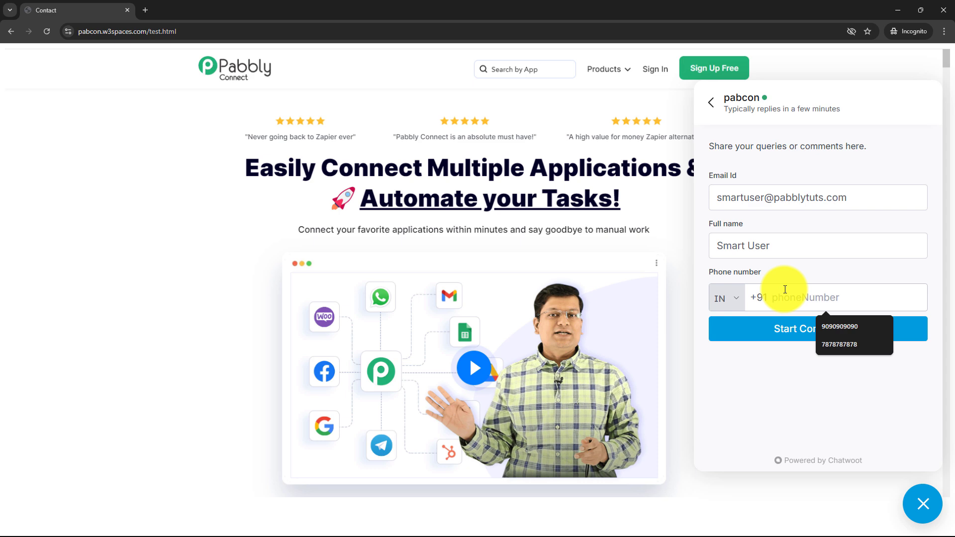
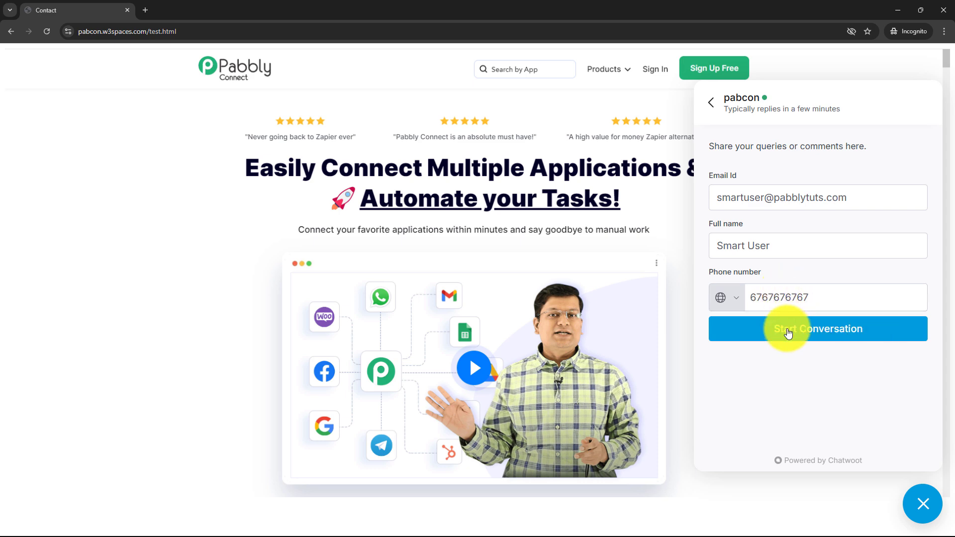
click(788, 334)
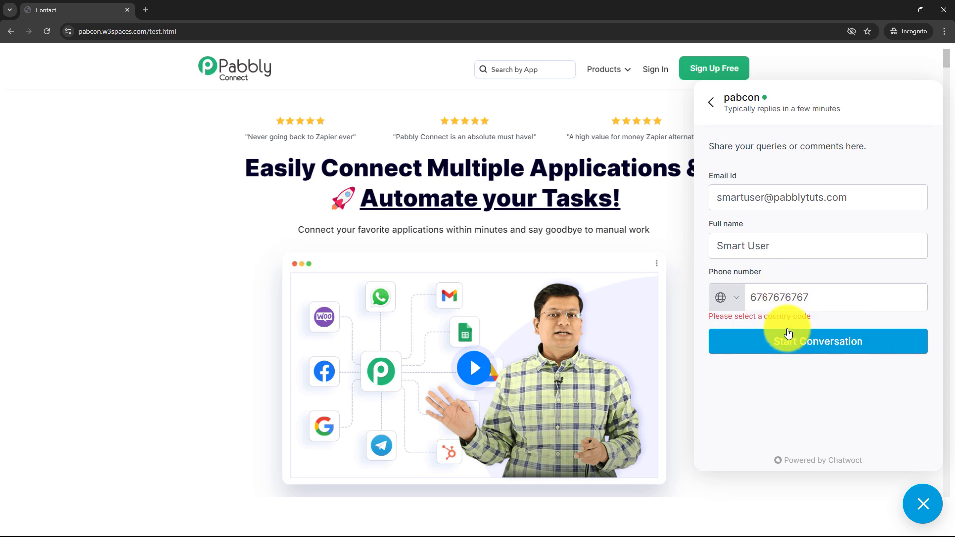
Set the phone country code to India (+91) and start the conversation
click(730, 301)
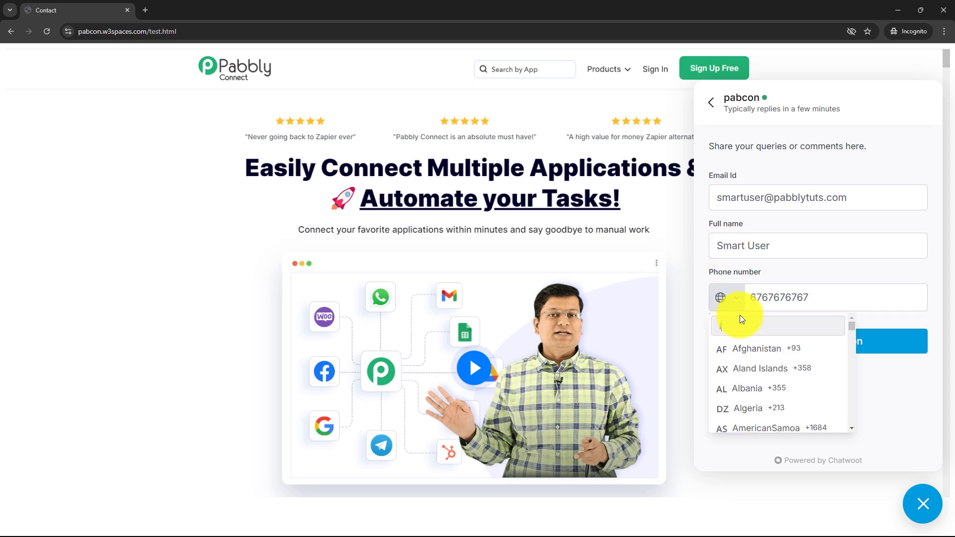
text(ind)
click(746, 369)
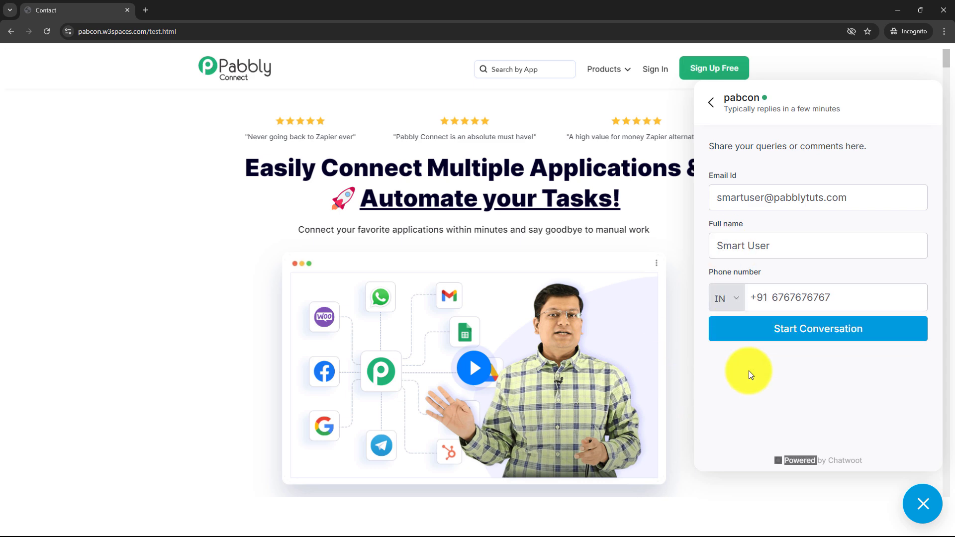
click(842, 329)
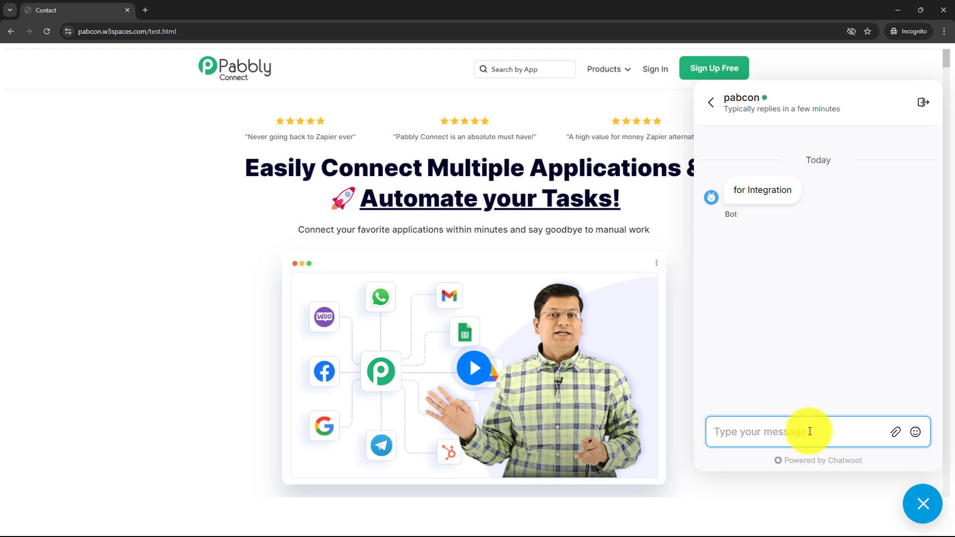
Send 'I want to know about the offer prices of the software...' in the chat widget
text(I want to know about the offer prices of the software...)
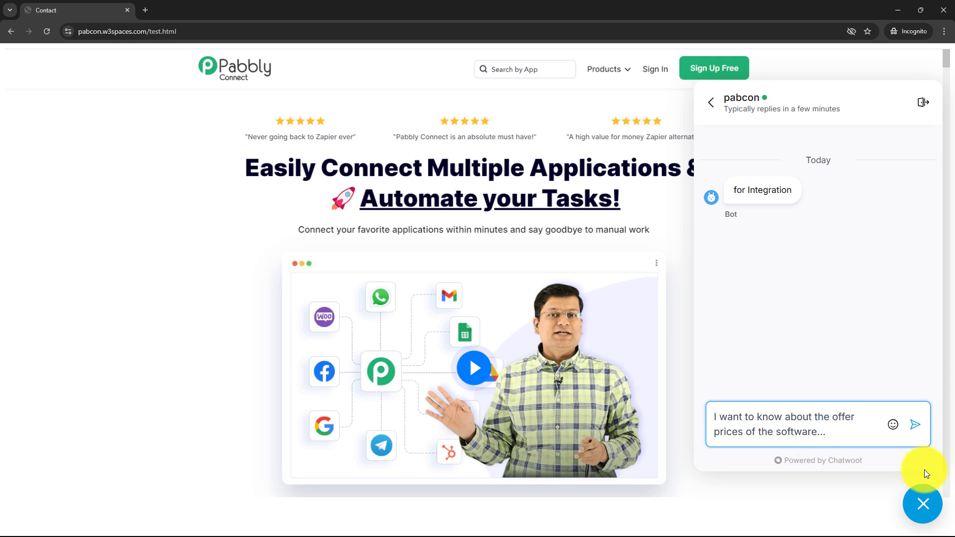
click(915, 426)
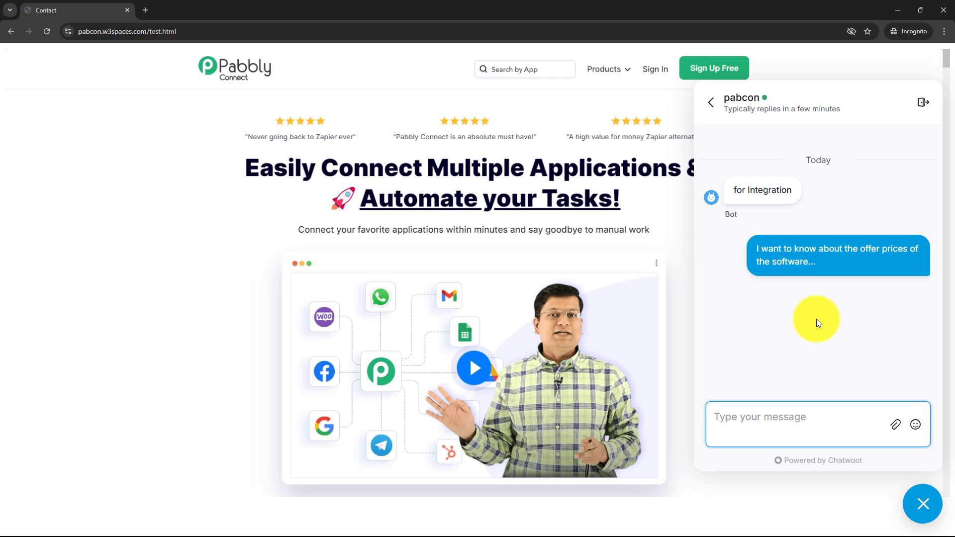
click(898, 10)
Back in the Pabbly workflow, review the captured response, starting with its Timestamp value
click(450, 10)
scroll(874, 327, down, 5)
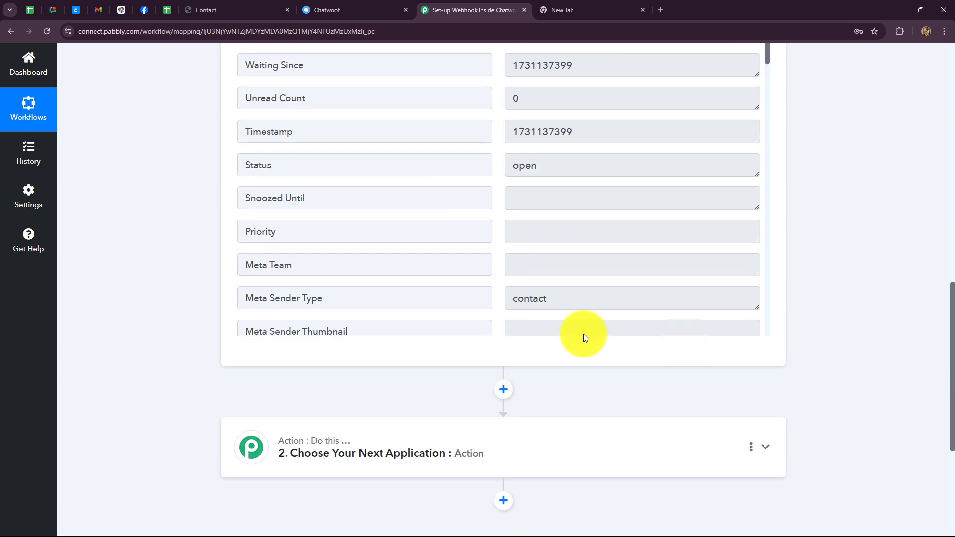
scroll(571, 320, up, 4)
scroll(543, 279, down, 4)
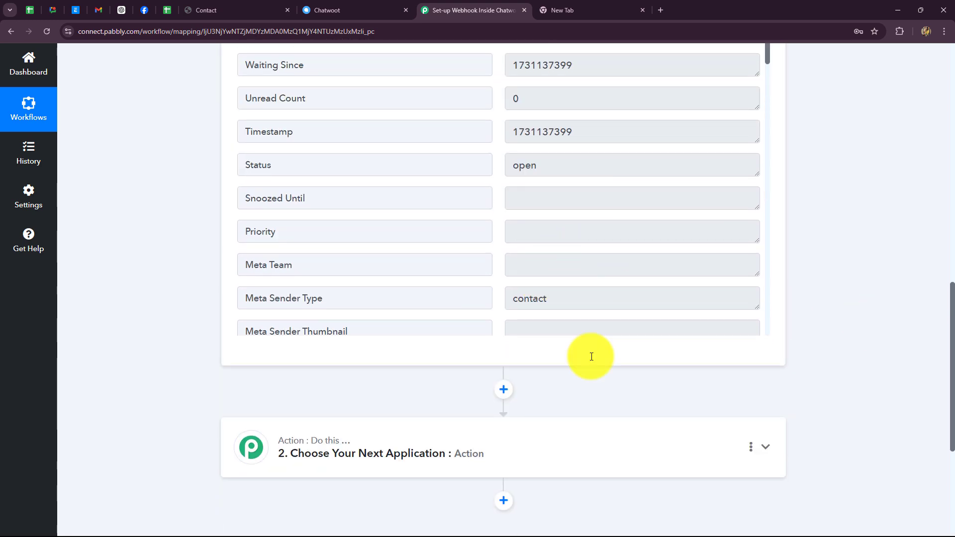
scroll(619, 259, up, 2)
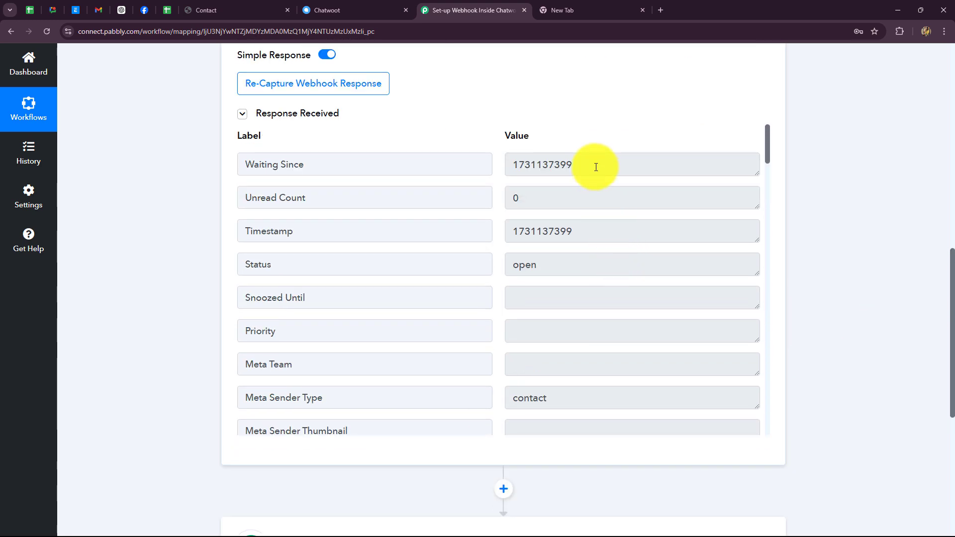
double_click(542, 231)
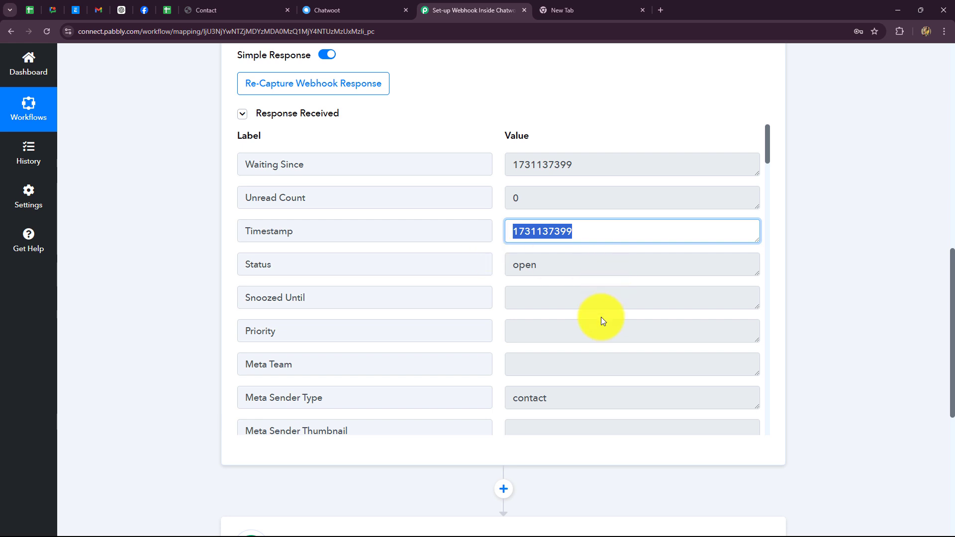
scroll(601, 317, down, 2)
drag(565, 164, 501, 166)
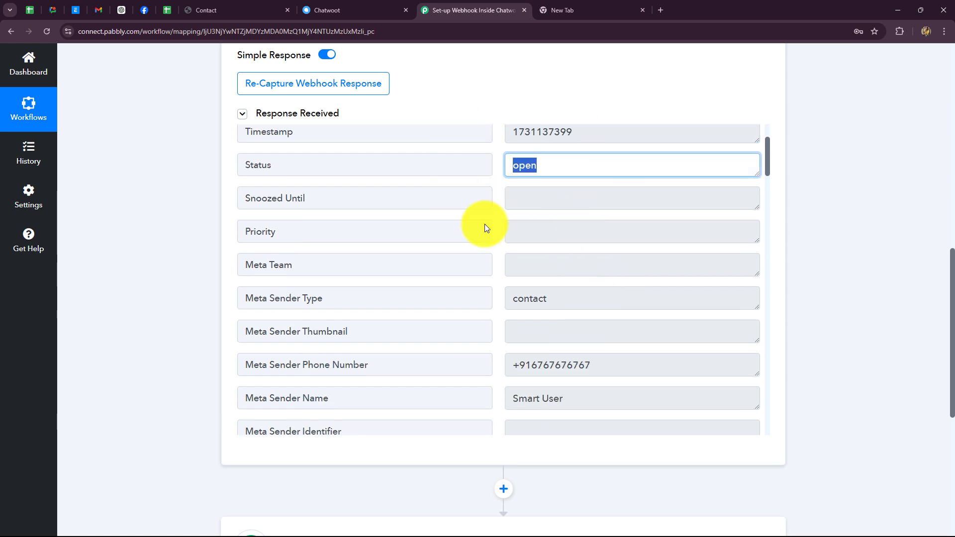
scroll(574, 283, down, 2)
scroll(574, 282, up, 4)
scroll(177, 240, up, 5)
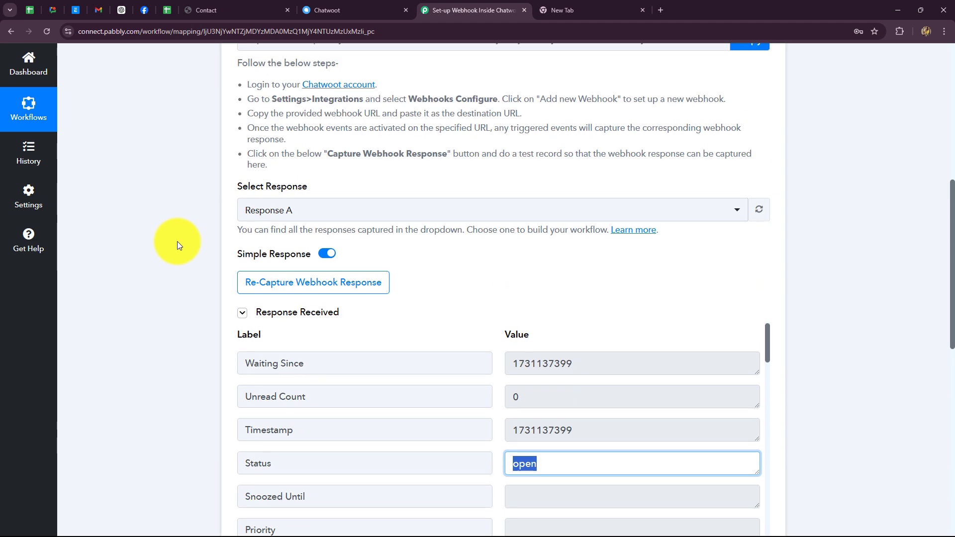
scroll(186, 169, down, 1)
scroll(186, 169, up, 2)
scroll(202, 159, down, 8)
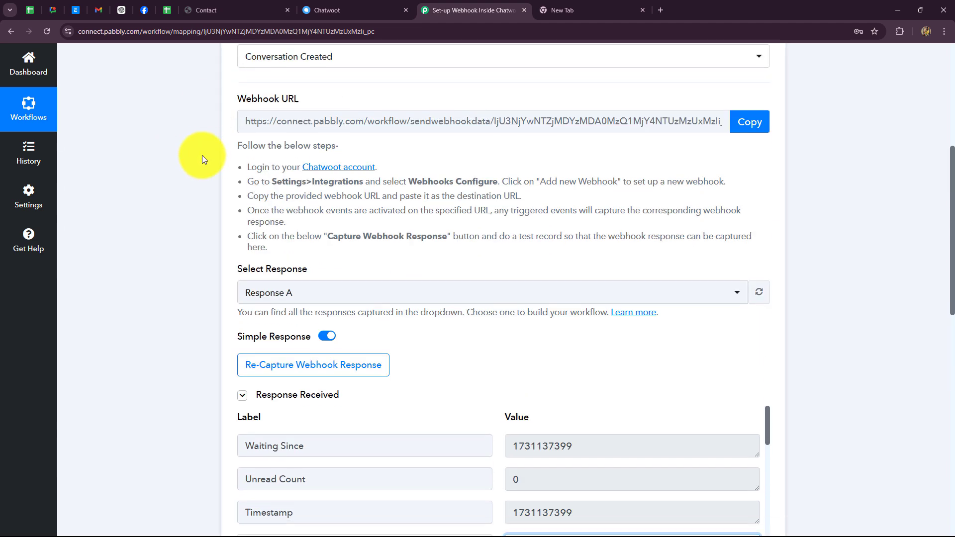
Inspect the captured sender fields: type, phone number, name, ID and e-mail
click(556, 201)
scroll(550, 214, down, 3)
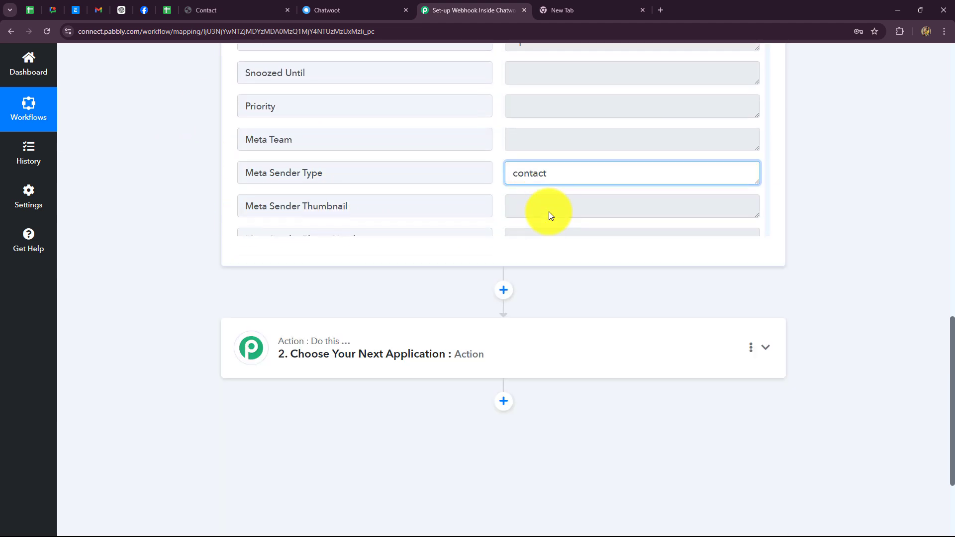
click(576, 120)
drag(512, 115, 665, 151)
click(664, 152)
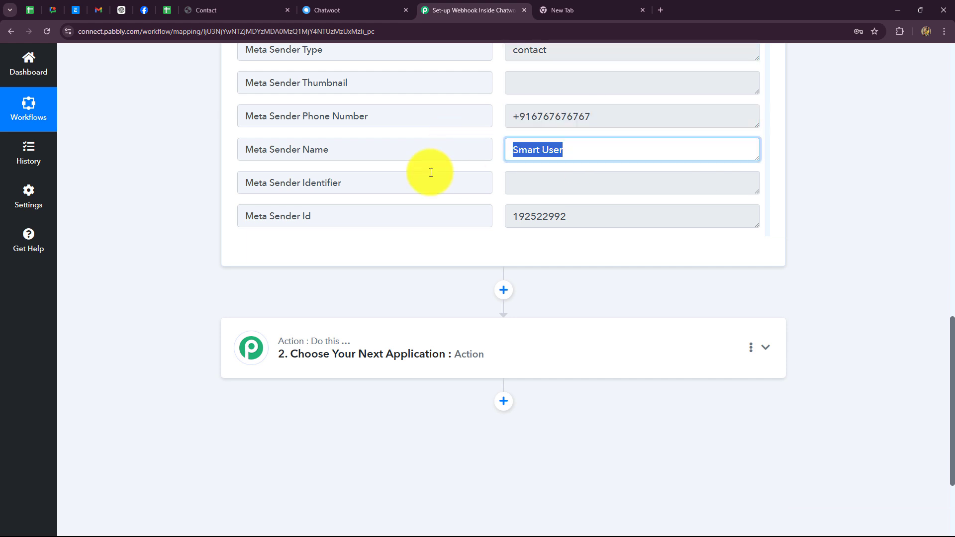
scroll(565, 179, down, 2)
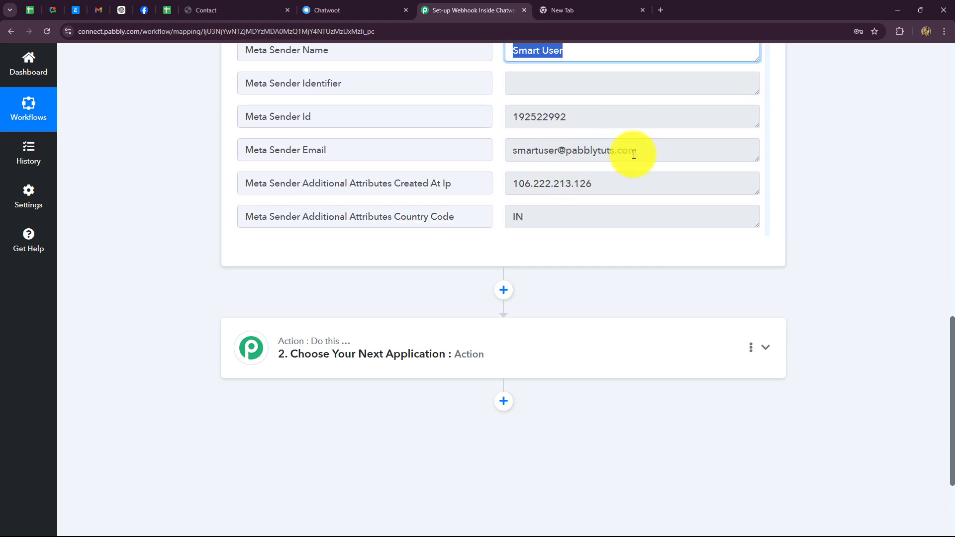
click(572, 117)
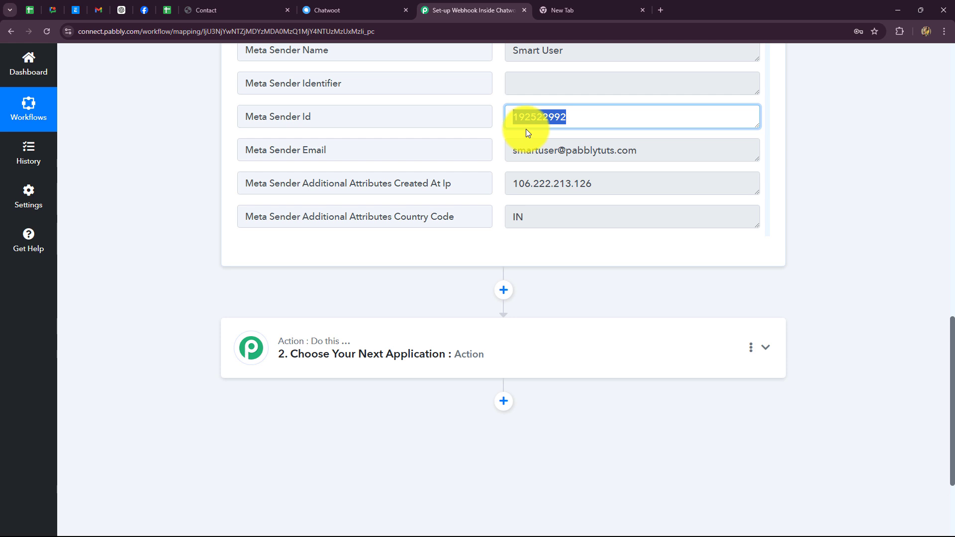
click(512, 151)
scroll(562, 164, down, 3)
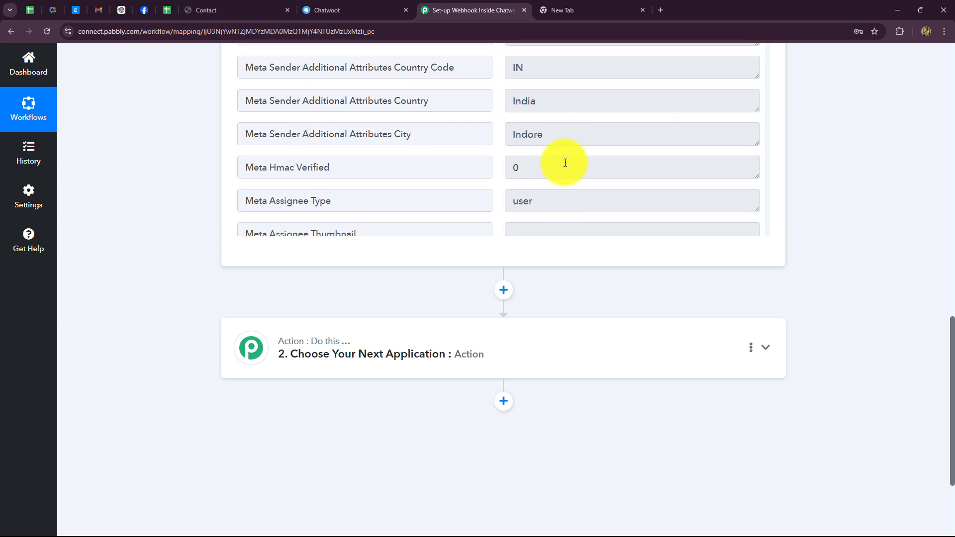
scroll(572, 160, down, 3)
scroll(572, 161, down, 10)
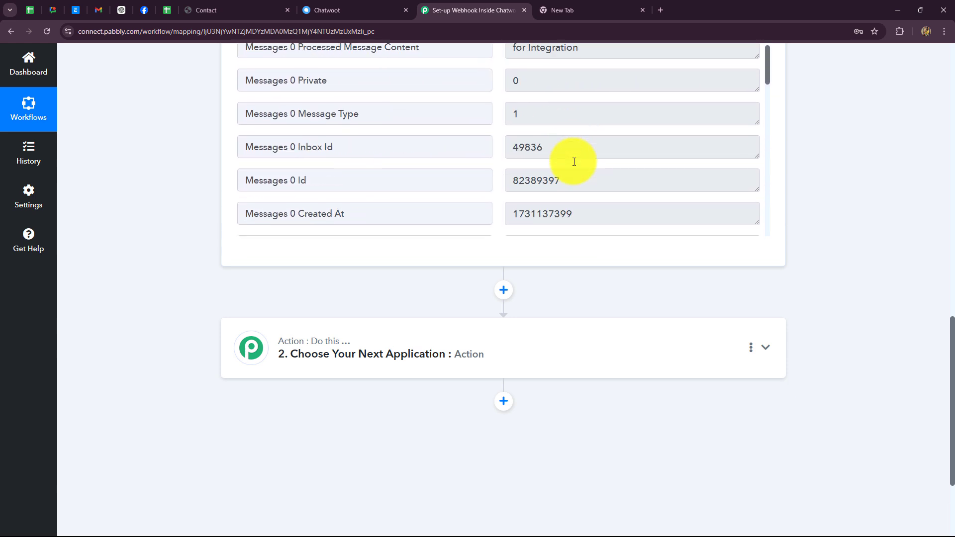
scroll(806, 162, up, 6)
scroll(845, 230, up, 10)
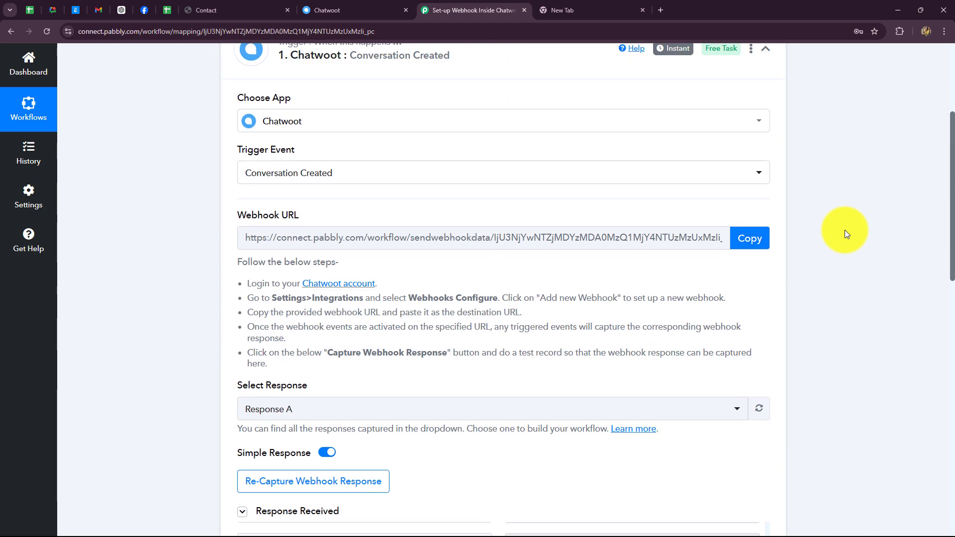
click(774, 252)
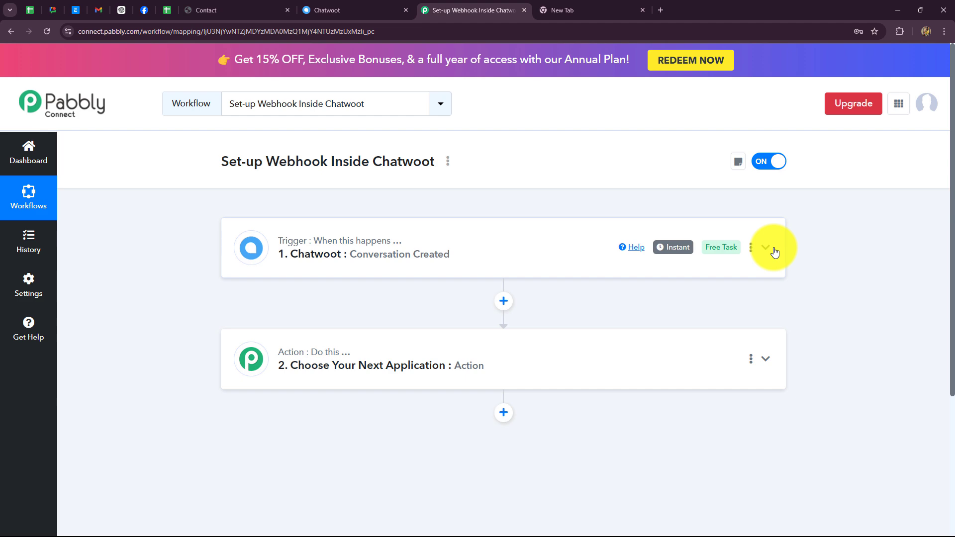
click(486, 256)
scroll(435, 307, down, 4)
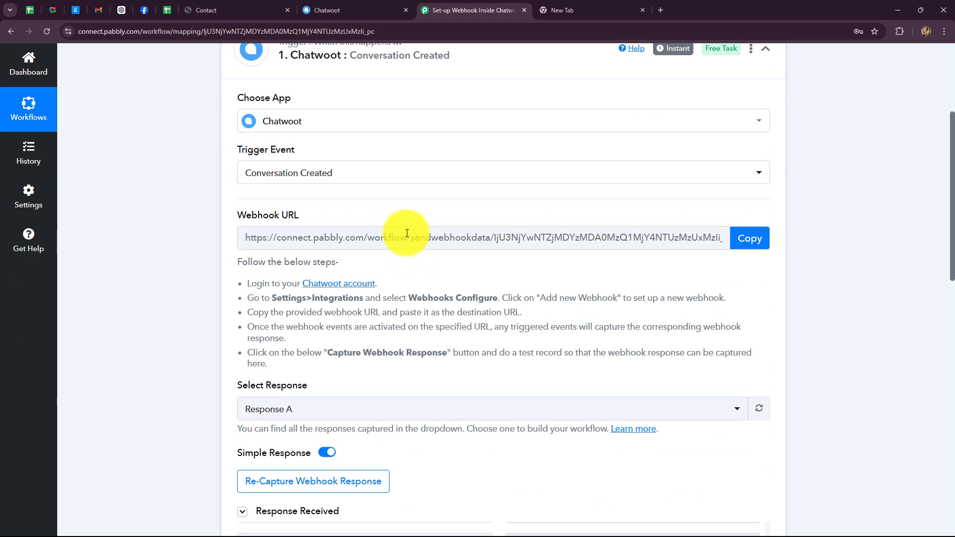